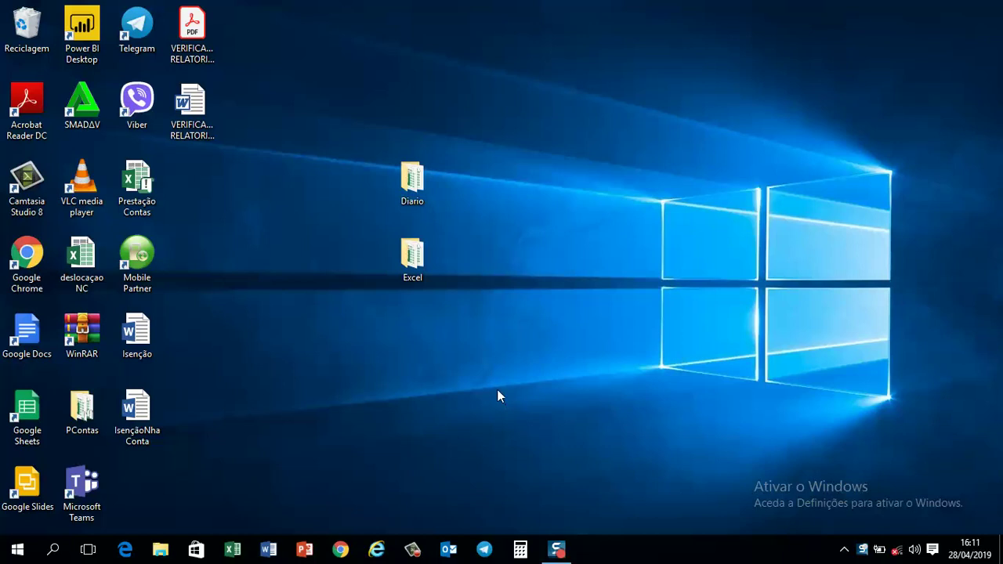
Open the Folha Salário workbook from the Excel folder on the desktop.
double_click(431, 260)
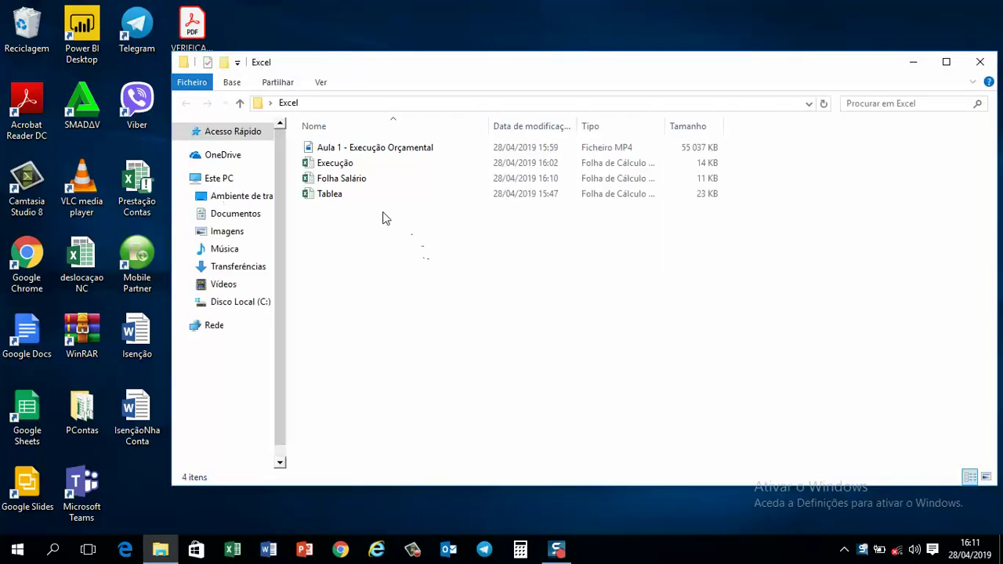
double_click(351, 179)
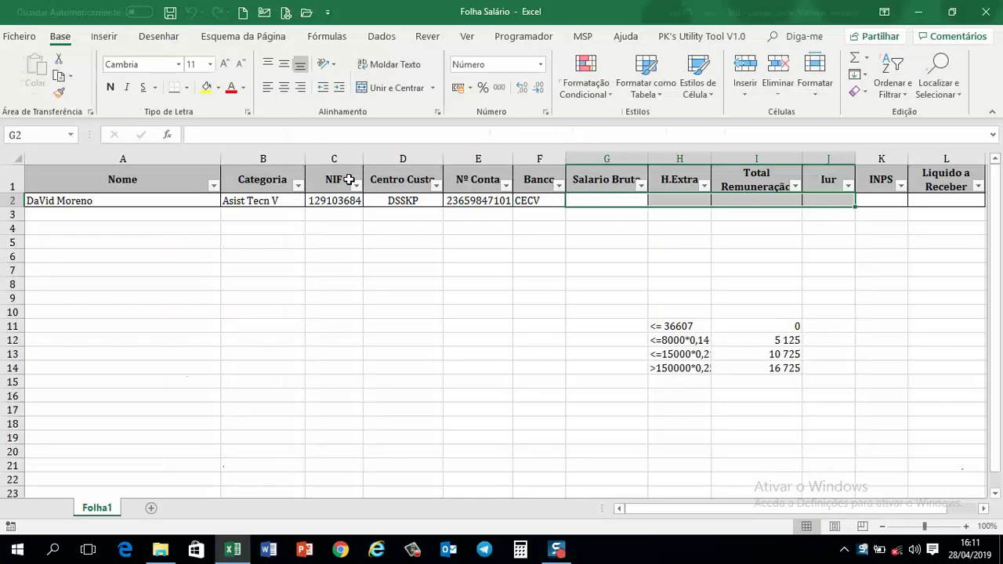
left_click(504, 282)
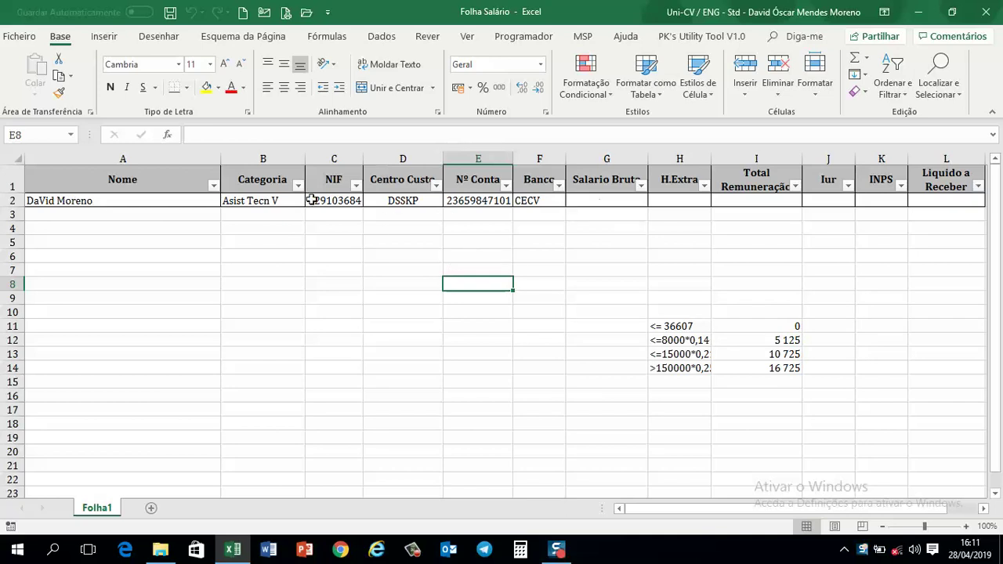
Correct the employee's first name in cell A2 by replacing the stray capital with a lowercase v.
double_click(49, 200)
key("BackSpace")
type("v")
left_click(432, 256)
Enter a gross salary of 57268 in G2 and extra hours pay of 5000 in H2.
left_click(613, 203)
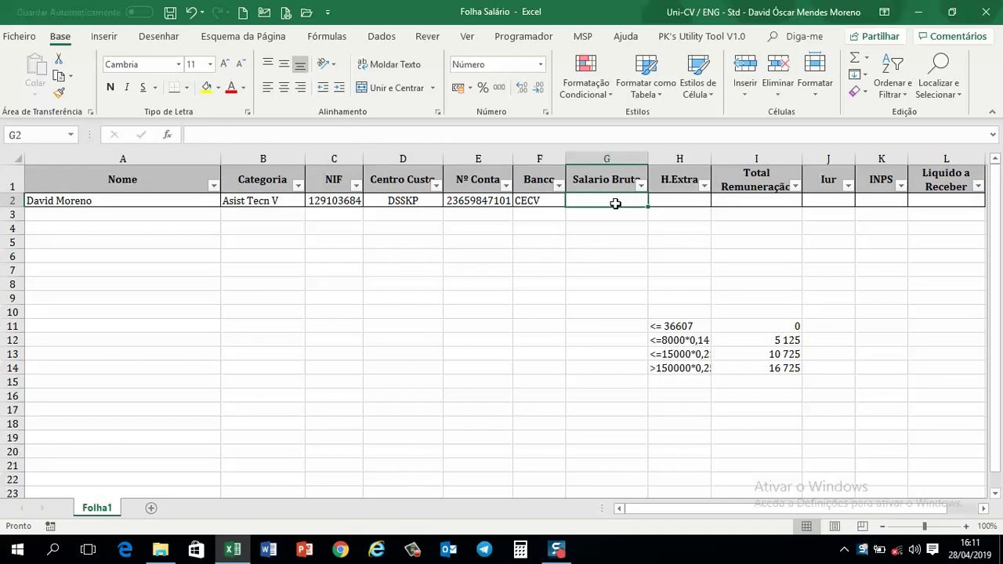
type("57268")
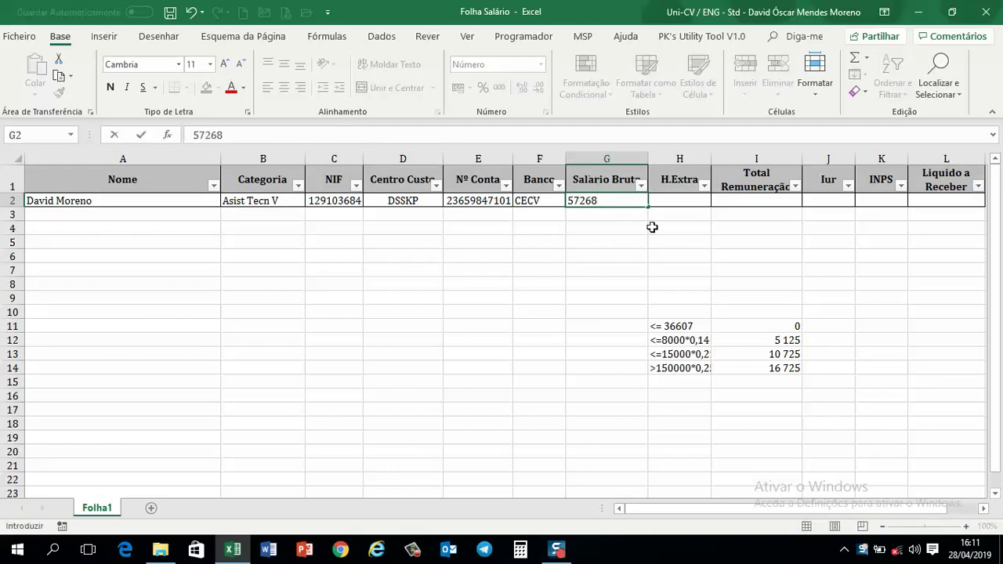
left_click(683, 202)
type("5000")
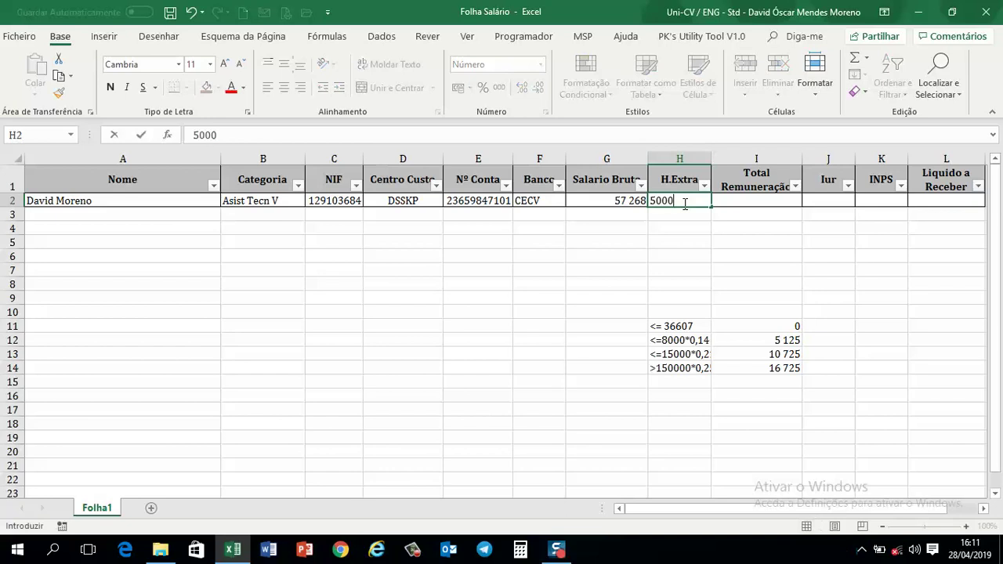
Calculate the total remuneration in I2 with the formula +G2+H2.
left_click(730, 203)
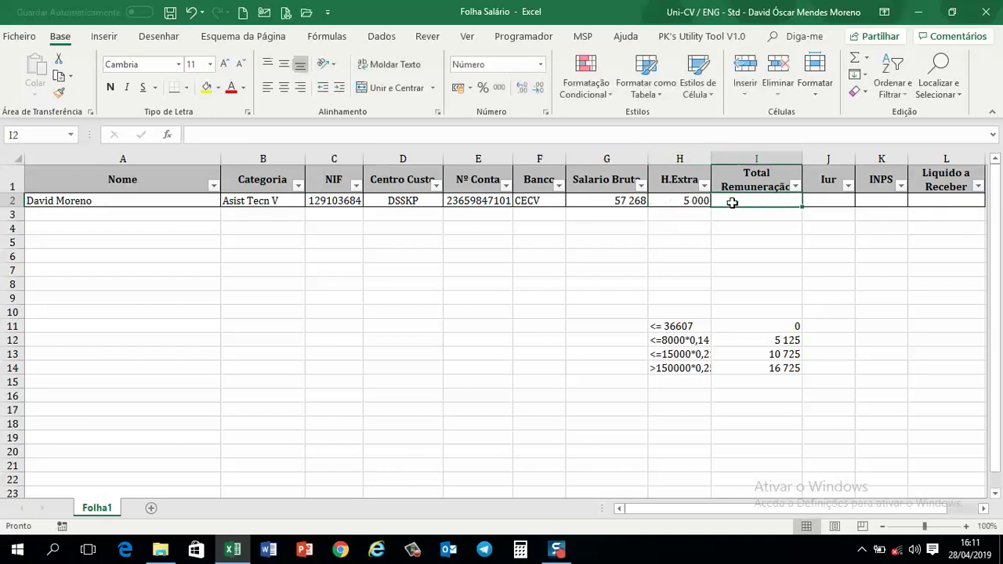
type("+")
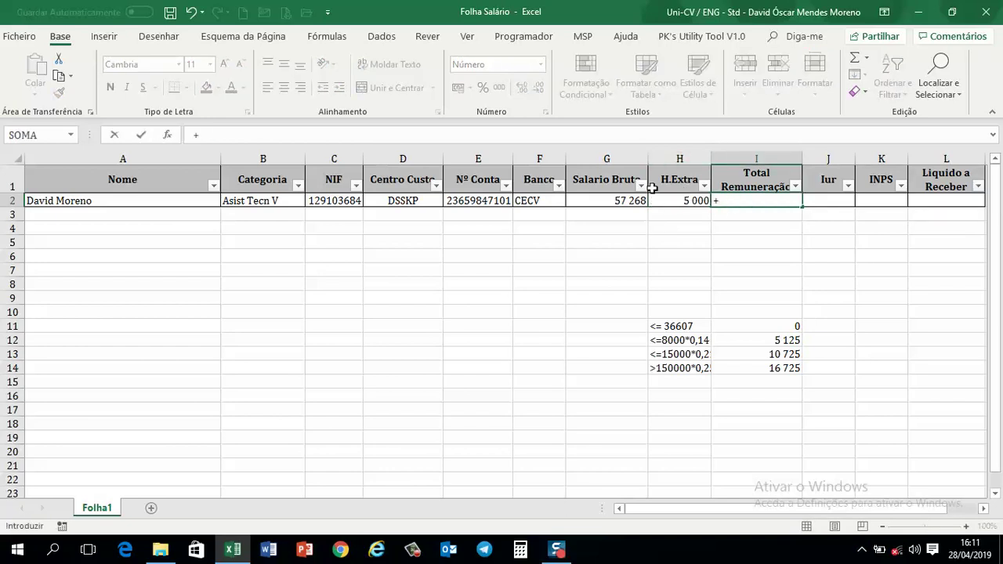
left_click(632, 199)
type("+")
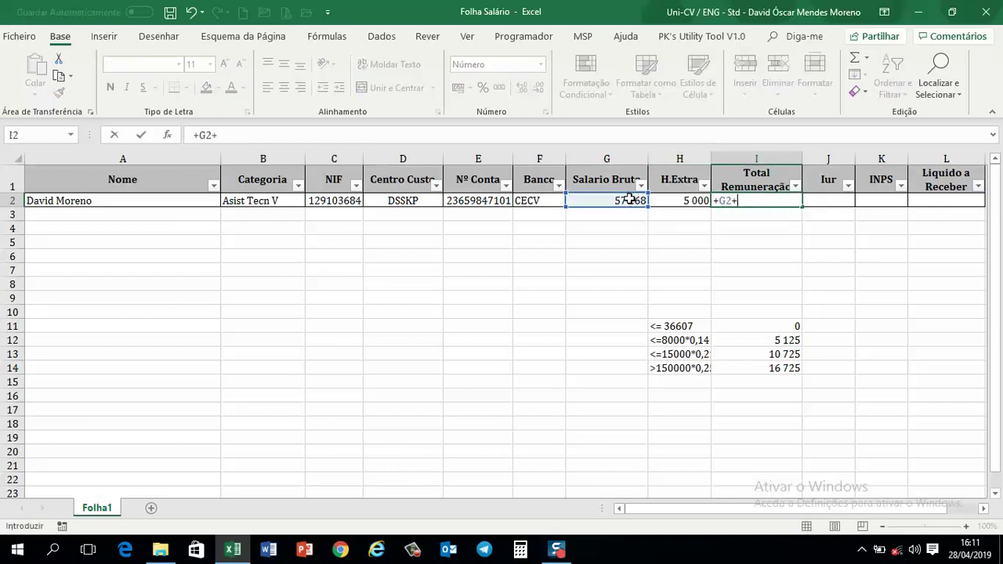
left_click(679, 202)
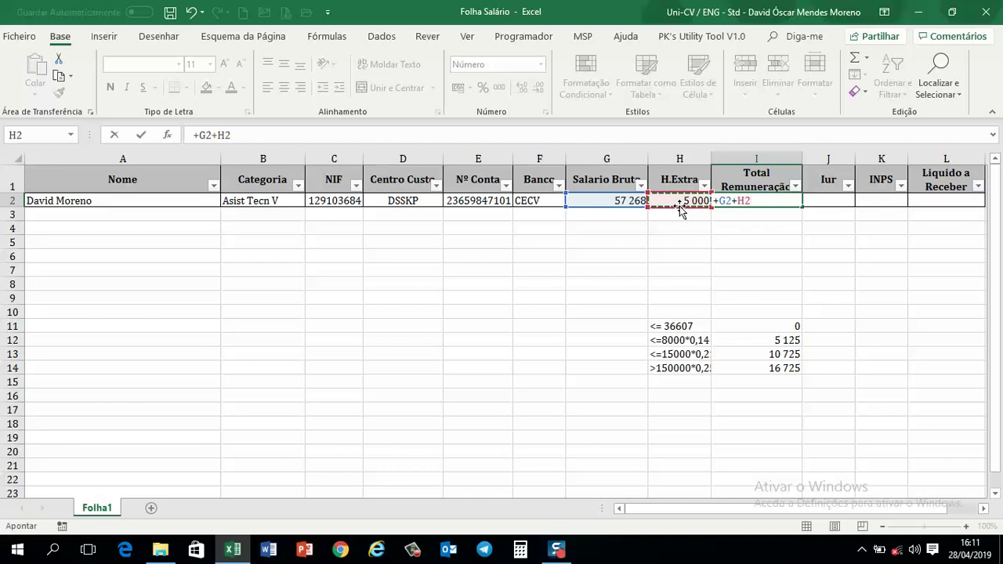
key("Return")
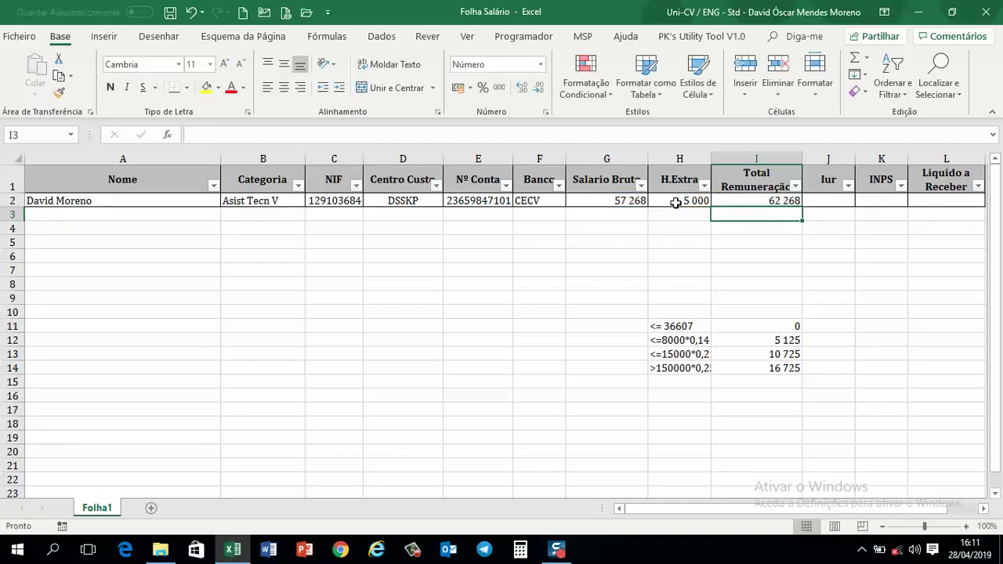
Examine the remuneration and Iur cells in row 2 and the tax bracket table in H11:I14.
left_click(832, 202)
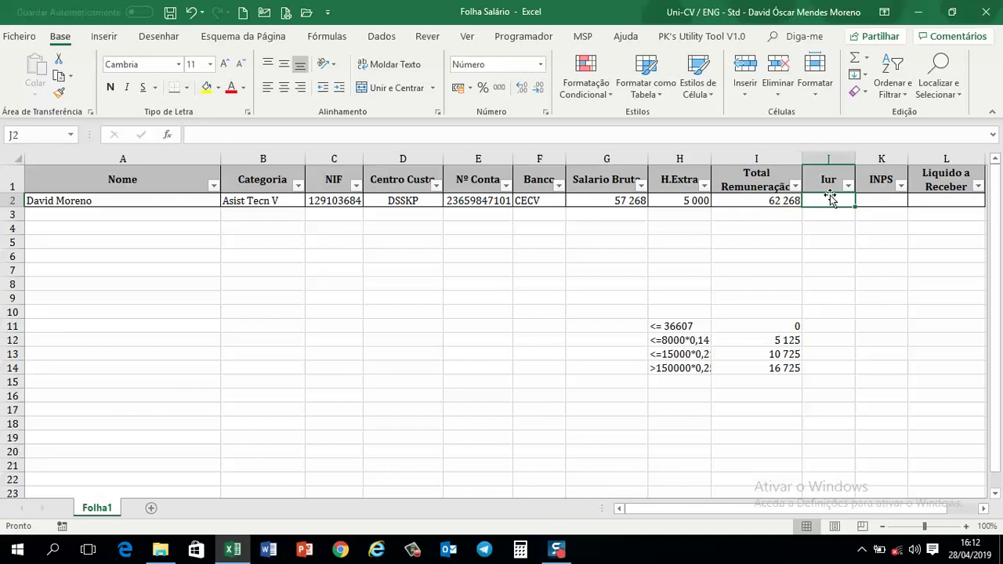
left_click(760, 201)
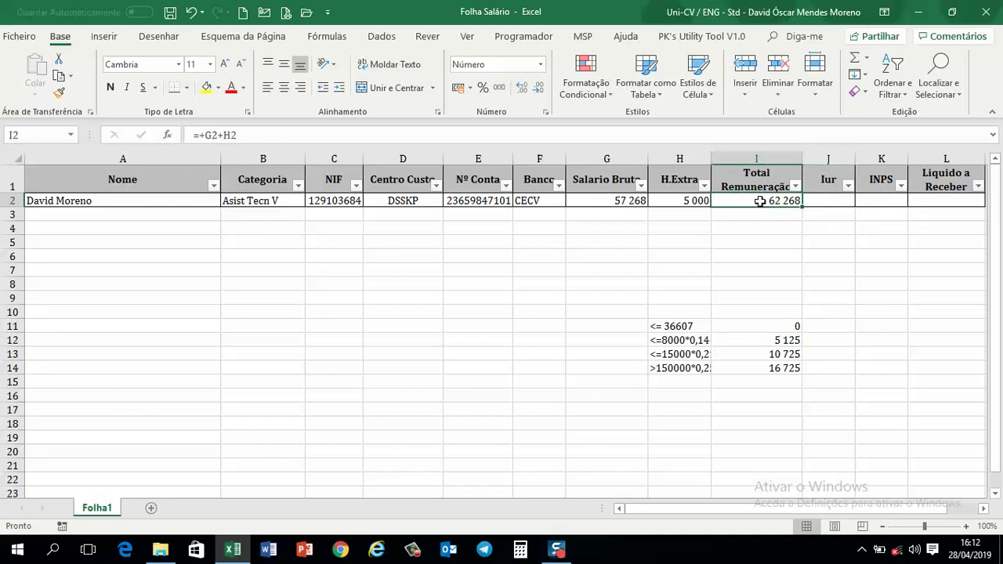
left_click(608, 203)
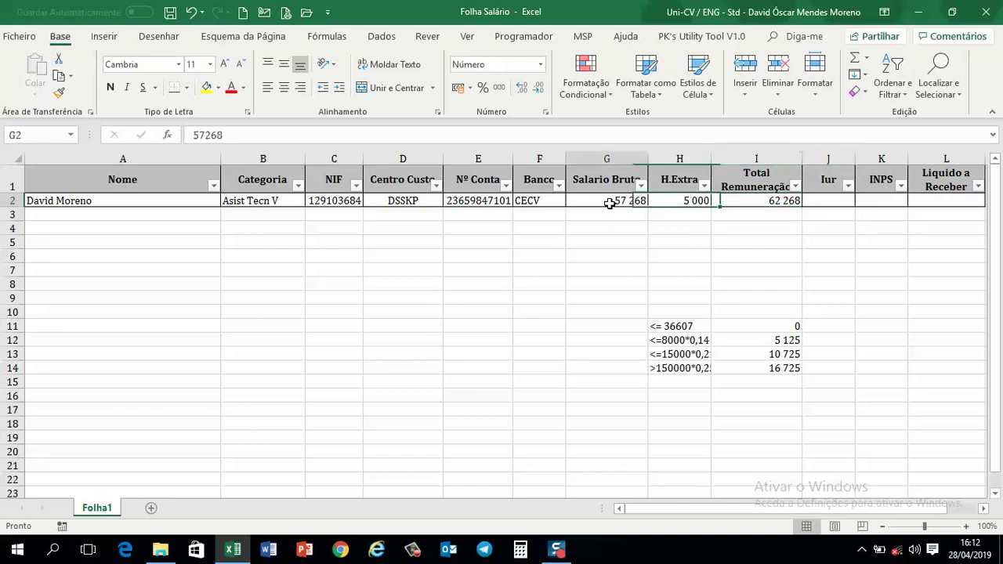
left_click(670, 203)
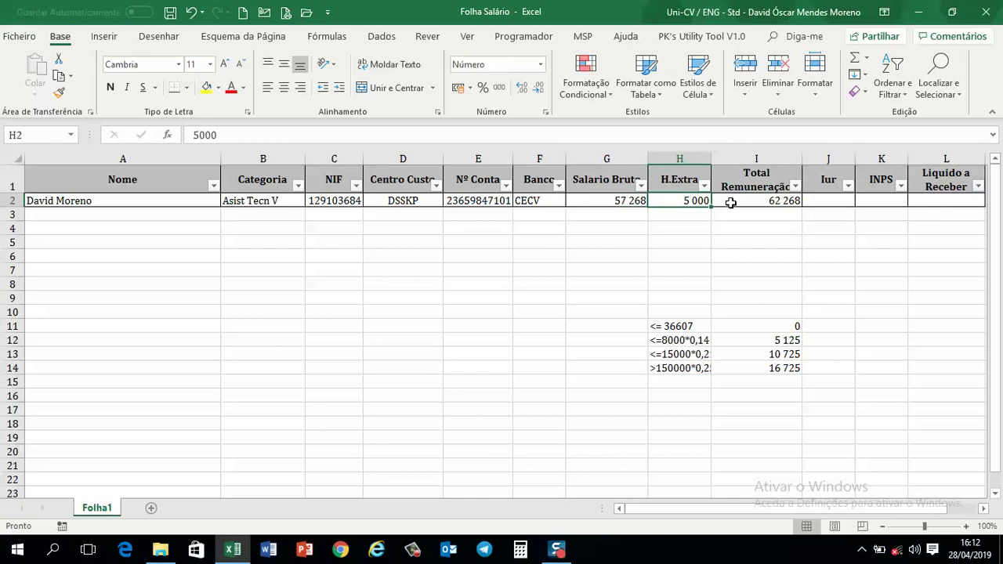
left_click(731, 202)
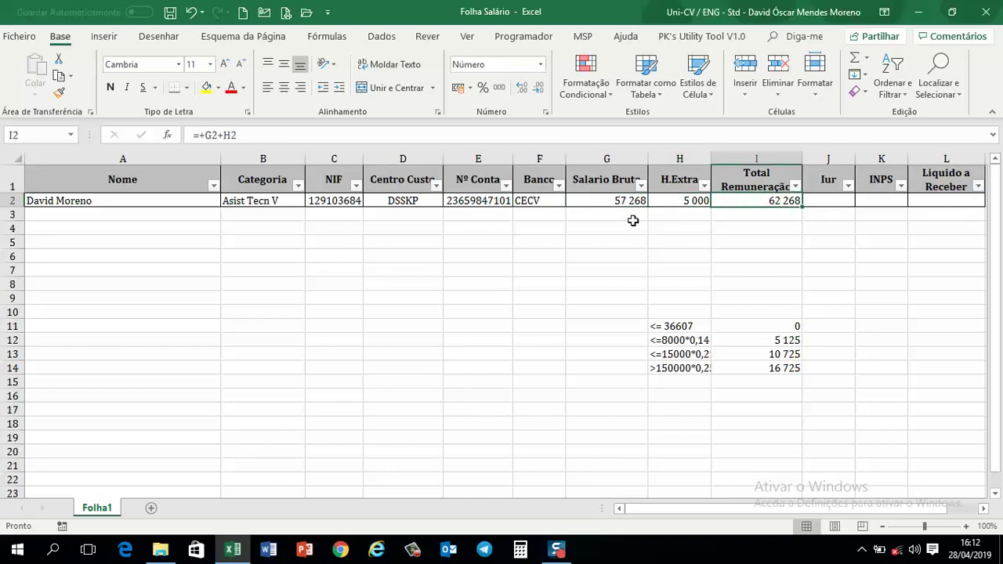
left_click(826, 200)
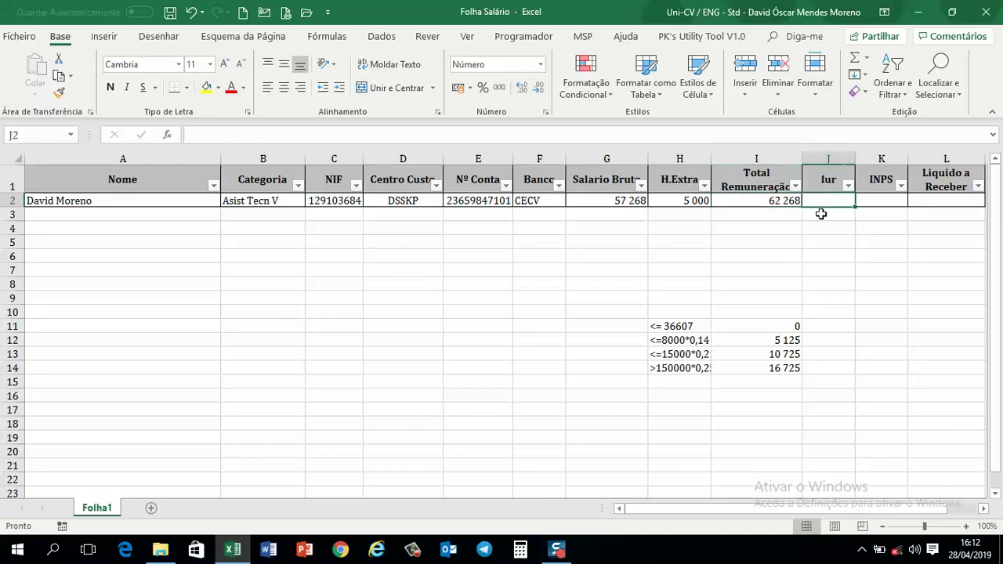
left_click_drag(681, 327, 752, 367)
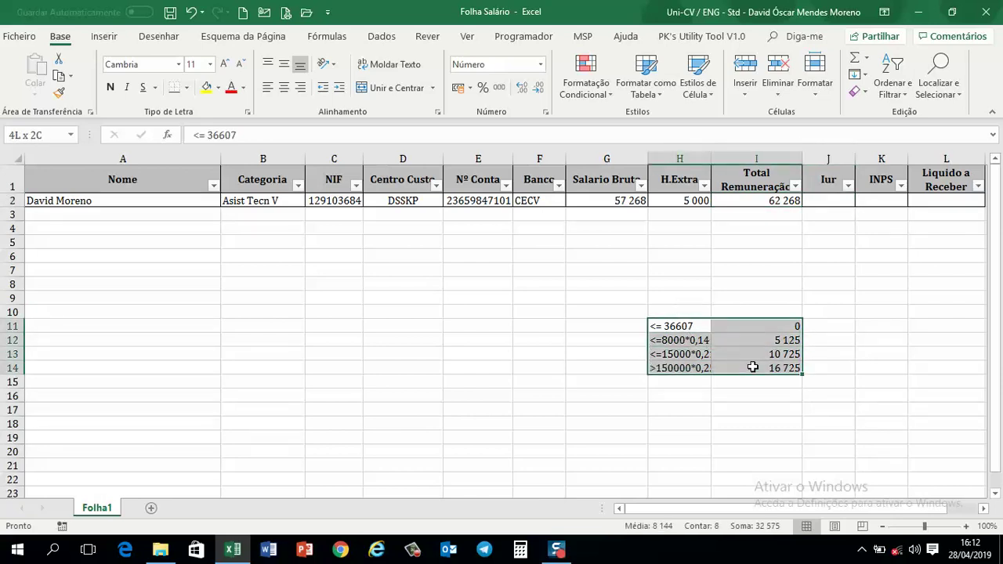
left_click(731, 355)
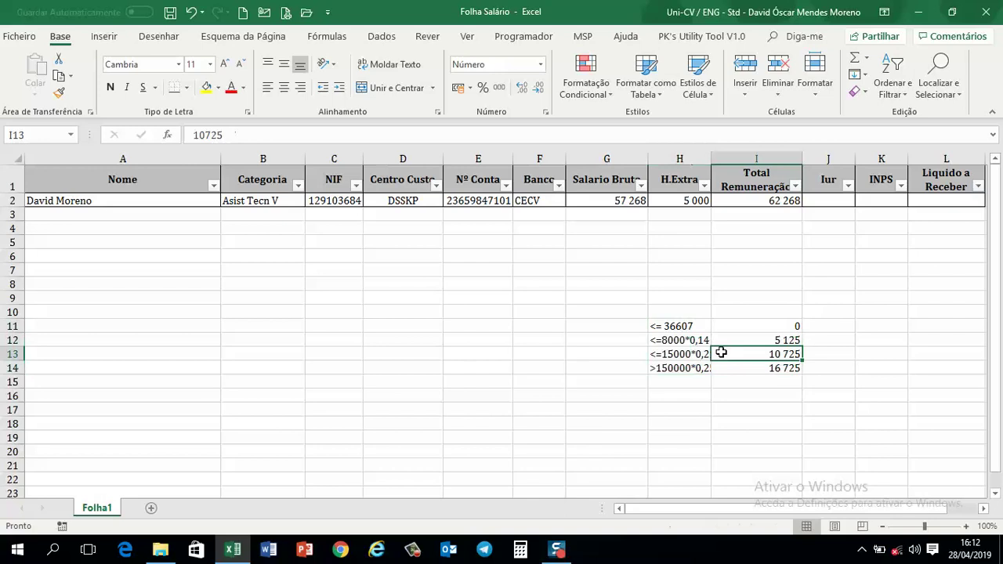
left_click(694, 326)
left_click(757, 325)
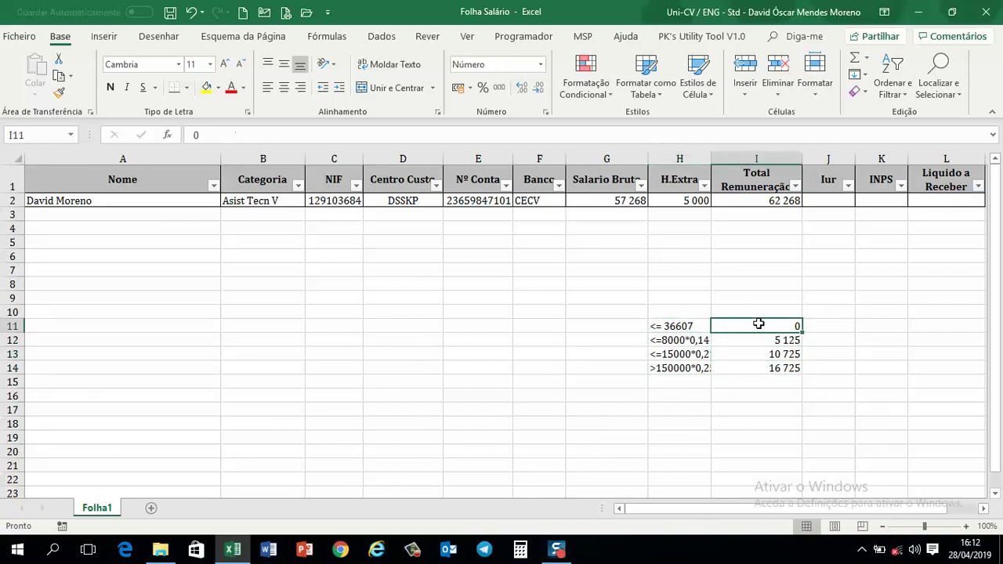
left_click(701, 340)
left_click(773, 339)
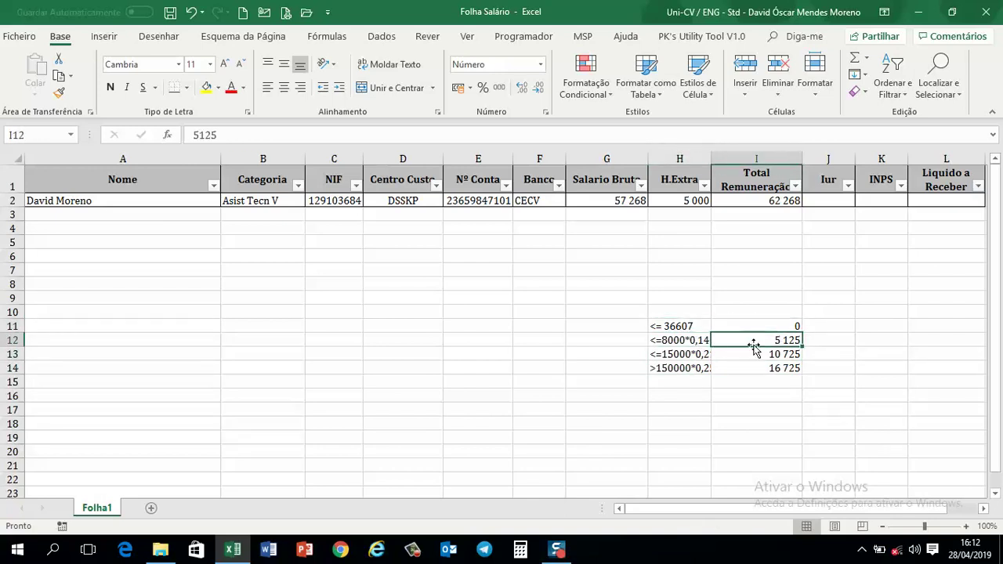
Widen column H slightly so the bracket conditions in H11:H14 can be read in full.
left_click(697, 356)
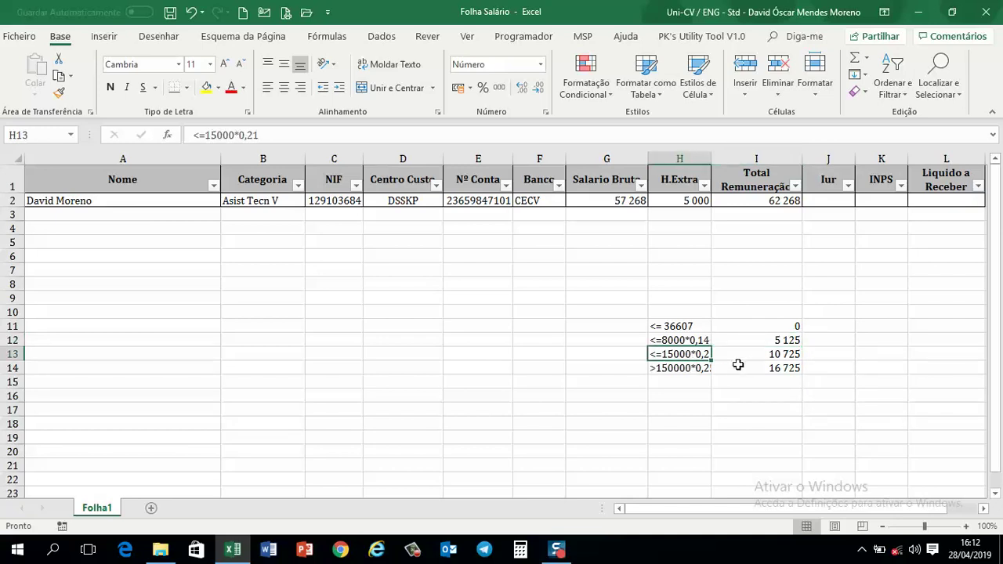
left_click_drag(711, 163, 725, 165)
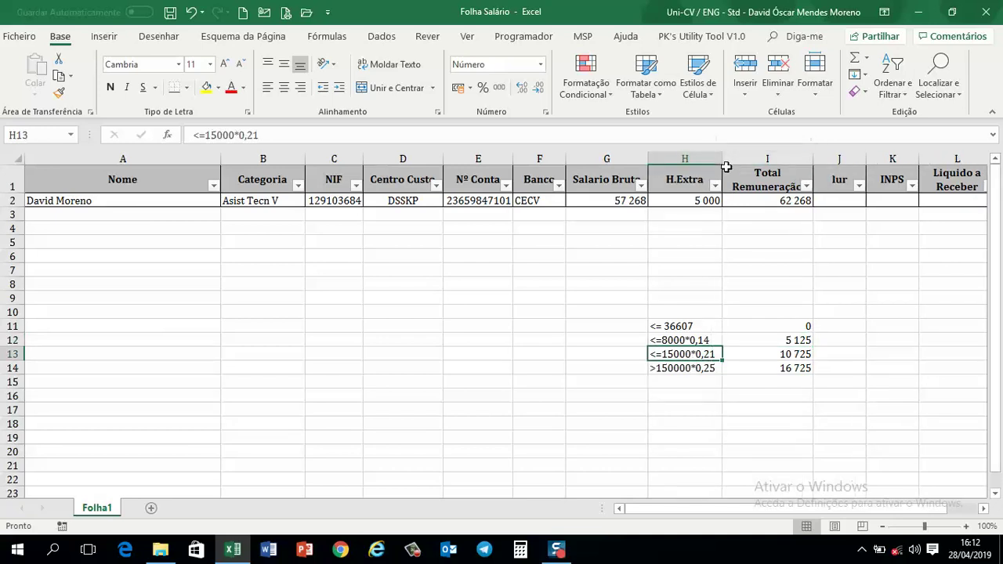
Start the Iur formula in J2 with an SE function that returns 0 when I2<=36607, and begin another SE as its false value.
left_click(831, 200)
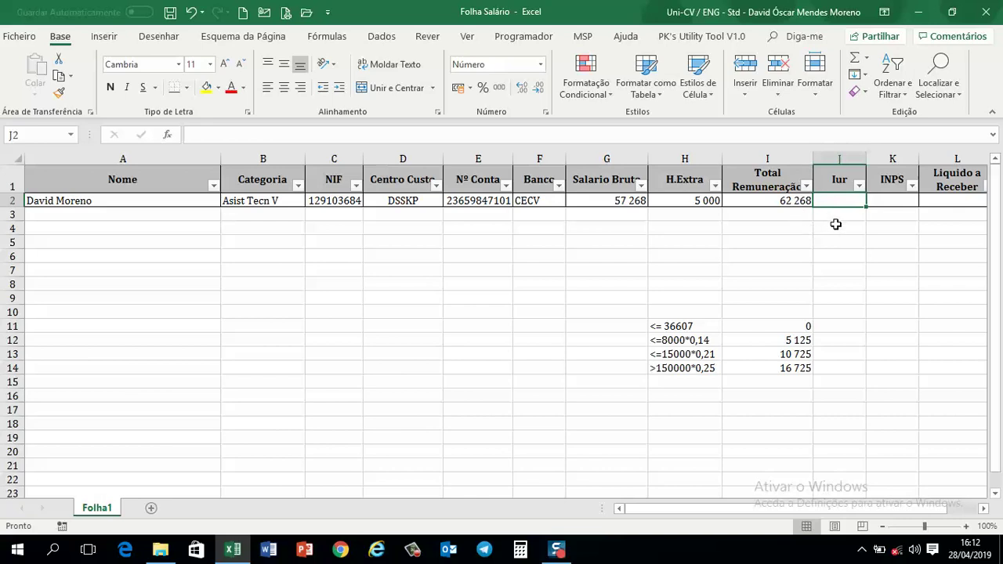
type("=se")
double_click(844, 216)
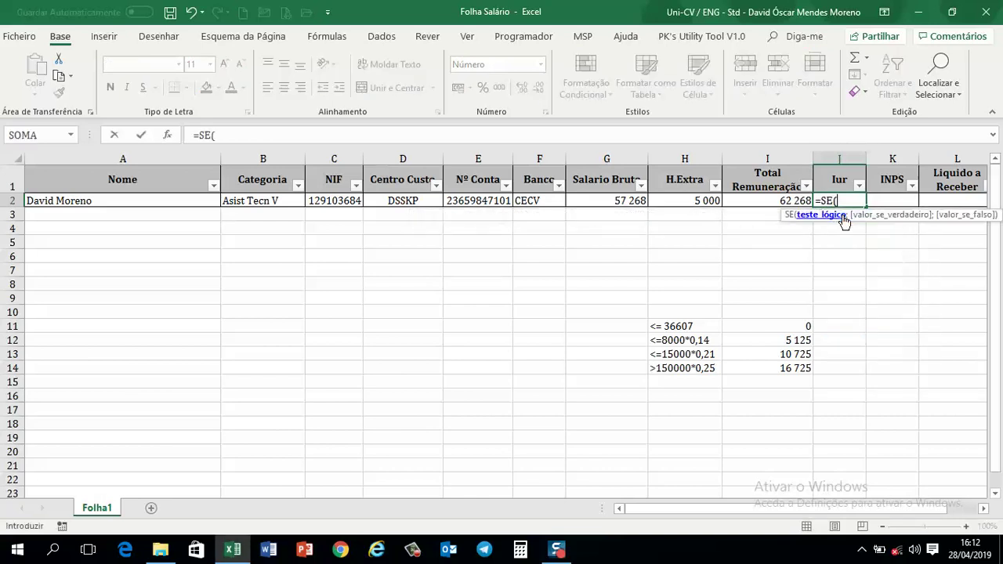
left_click(781, 202)
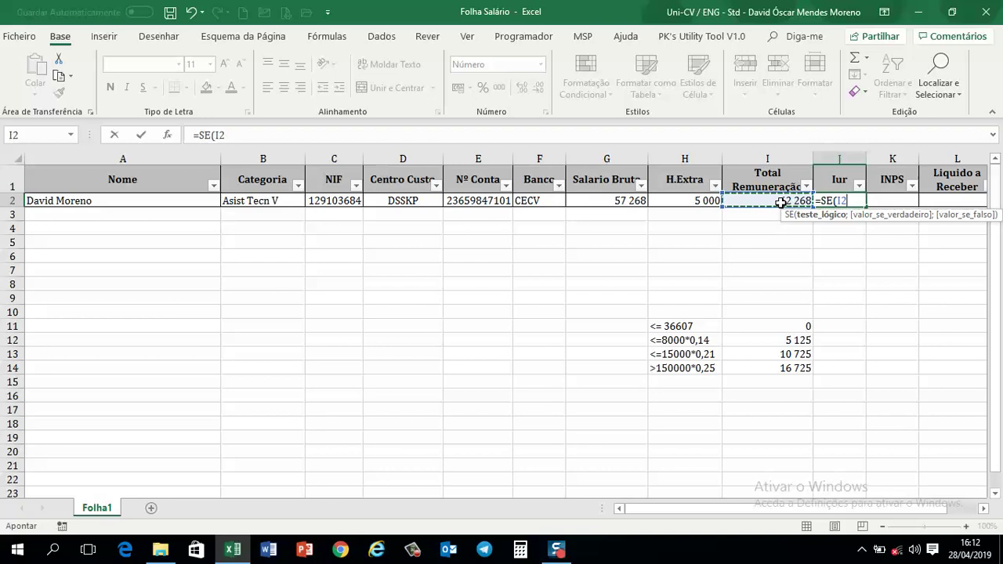
type("<")
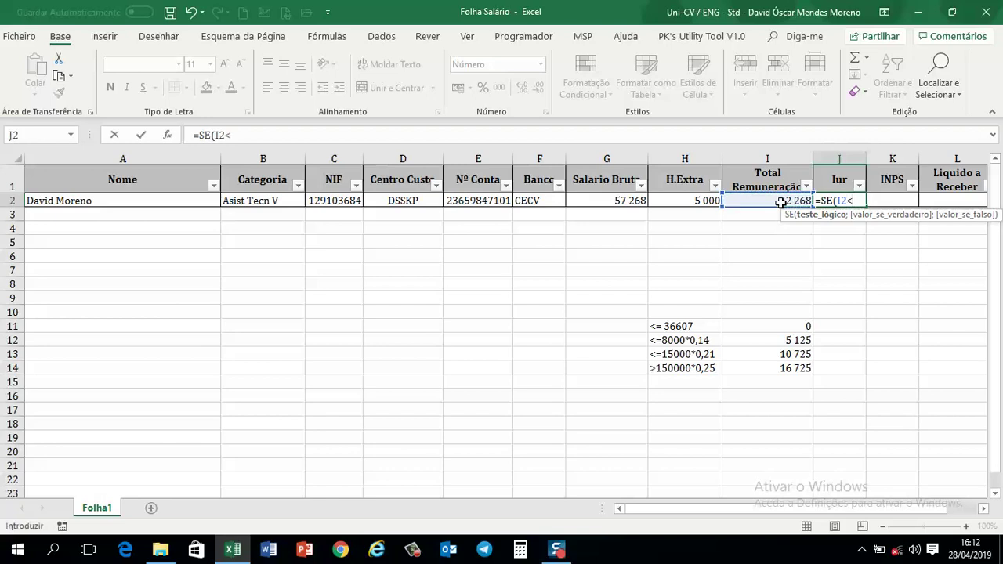
type("=366607")
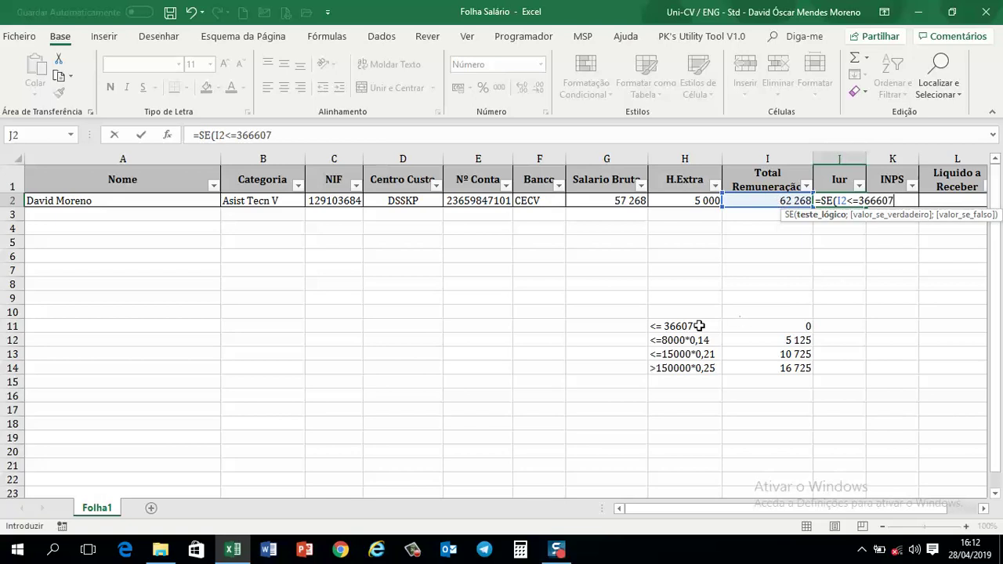
left_click(876, 201)
key("BackSpace")
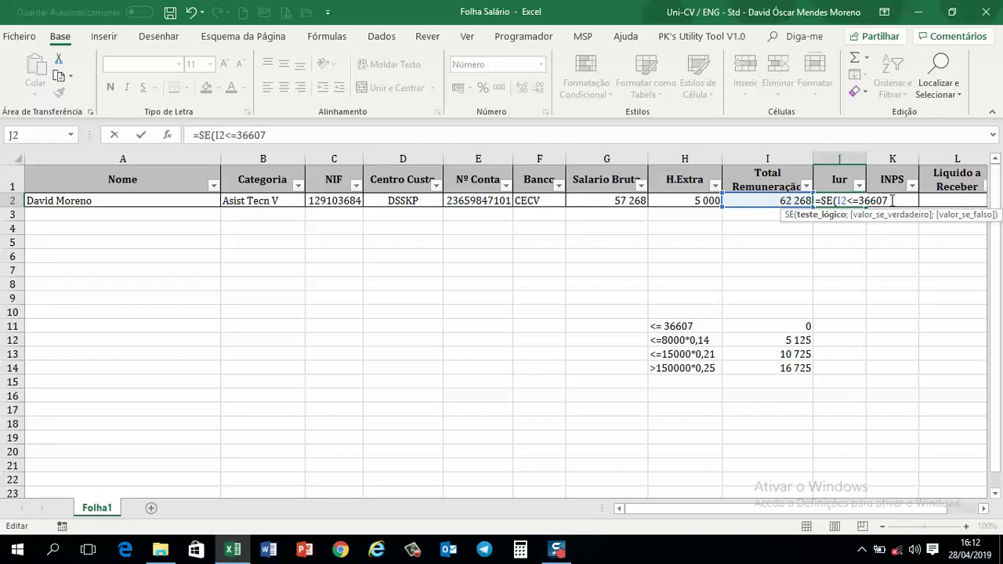
type(";")
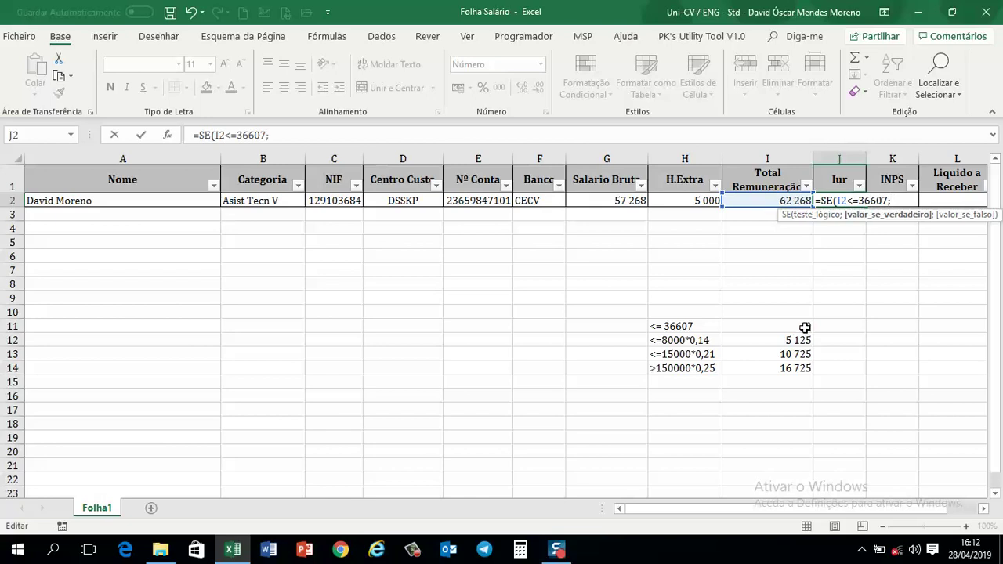
type("0;se")
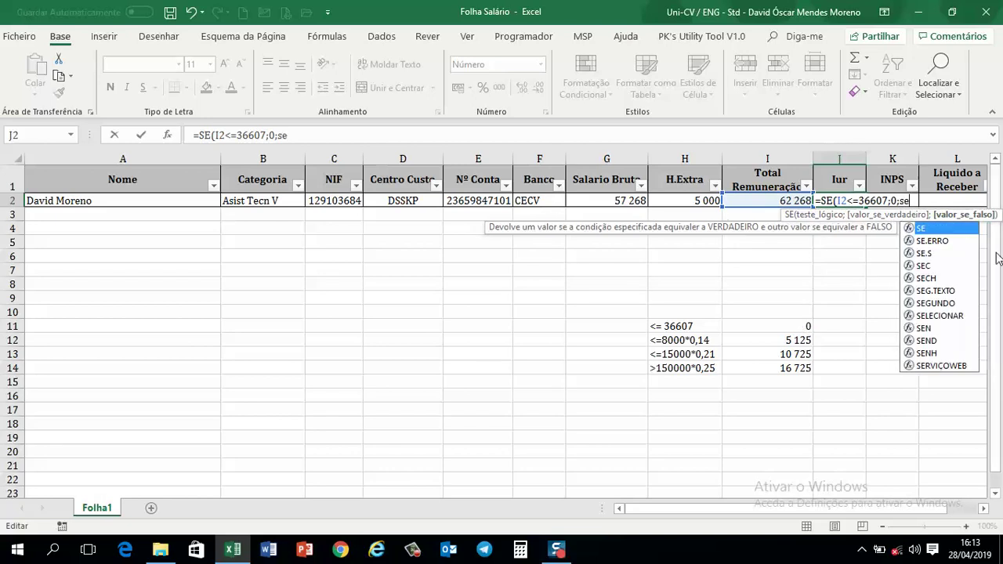
Give the nested SE in J2 the condition I2<=80000 and begin its true value with 0,14.
key("Tab")
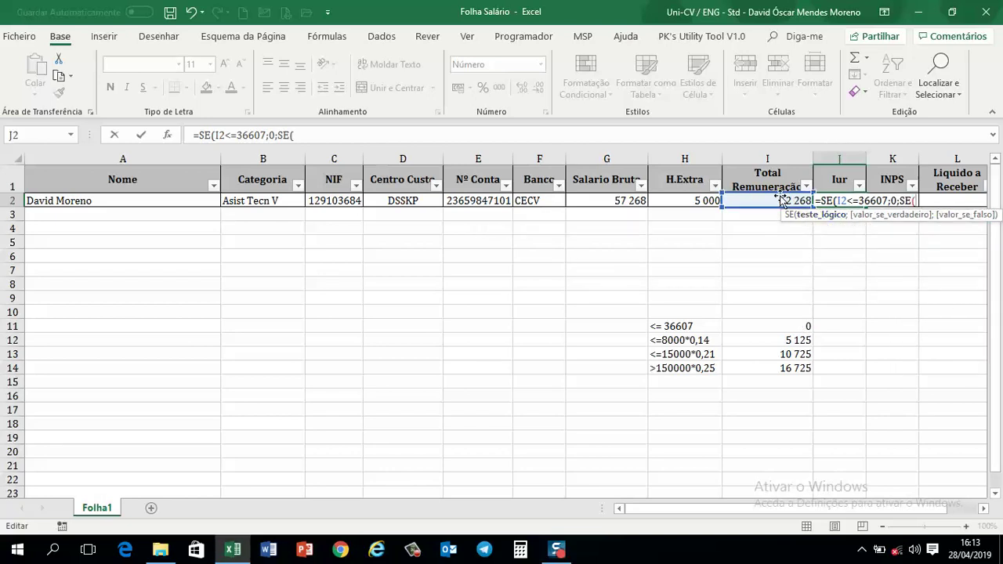
left_click(777, 197)
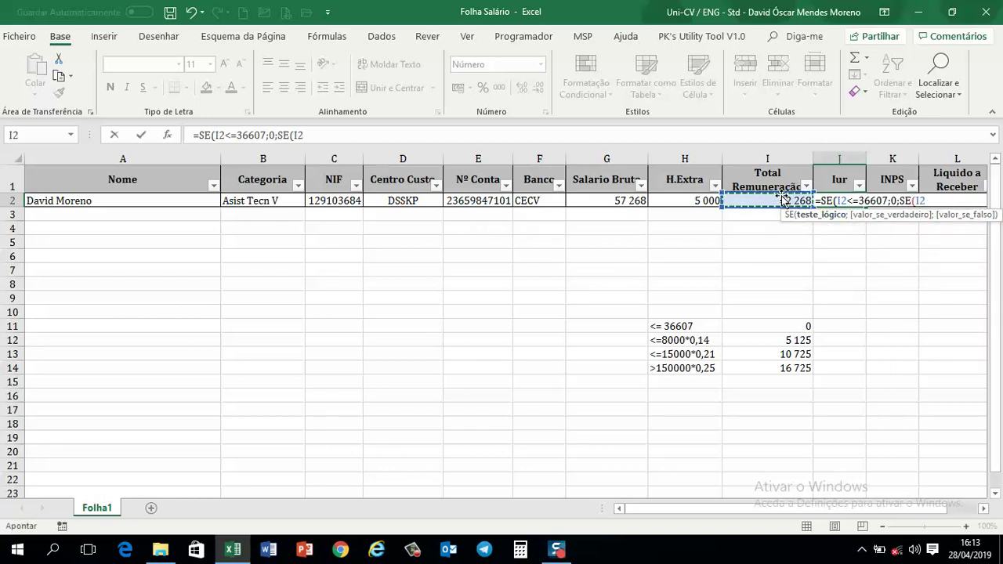
type("<")
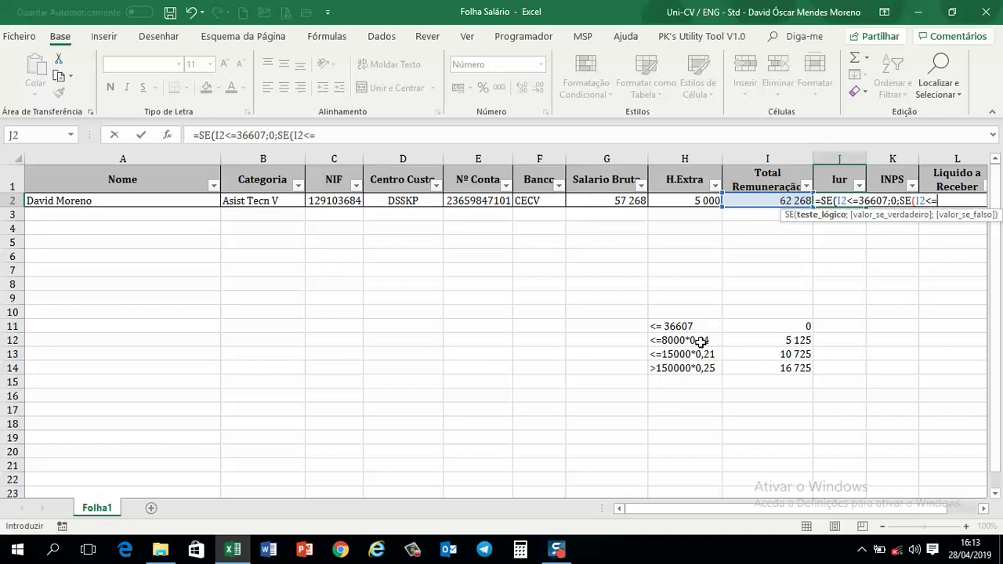
type("=80000")
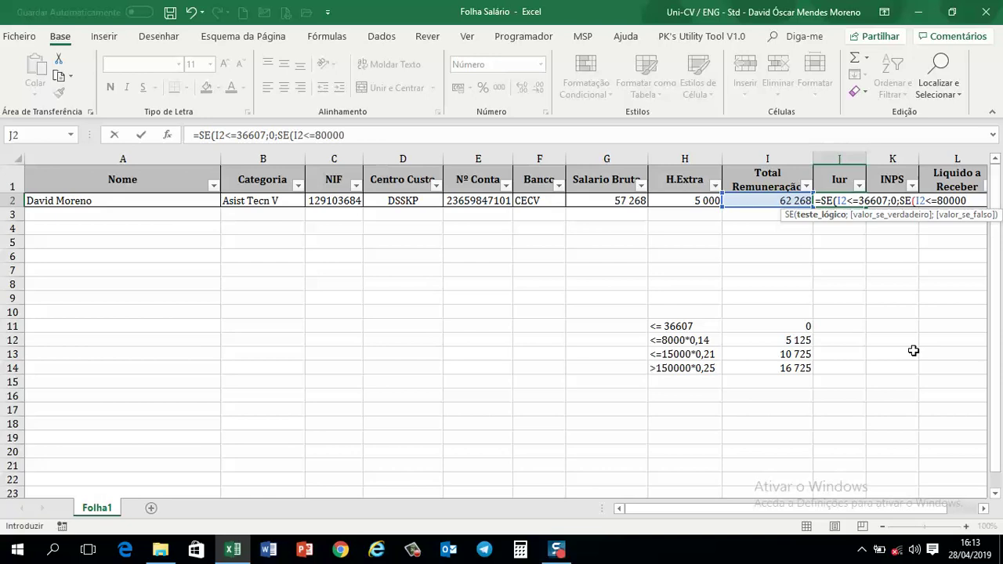
type(";")
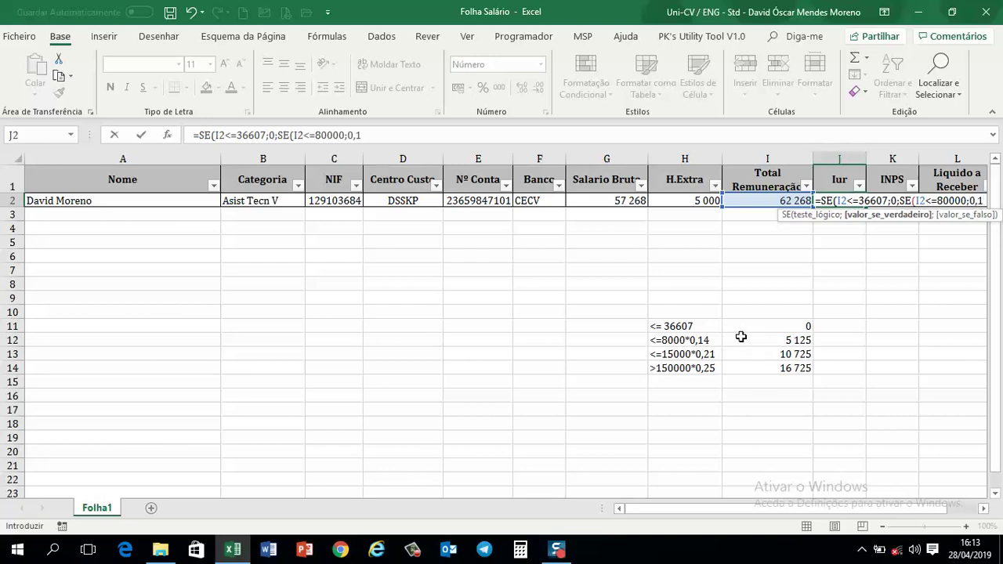
type("0,14")
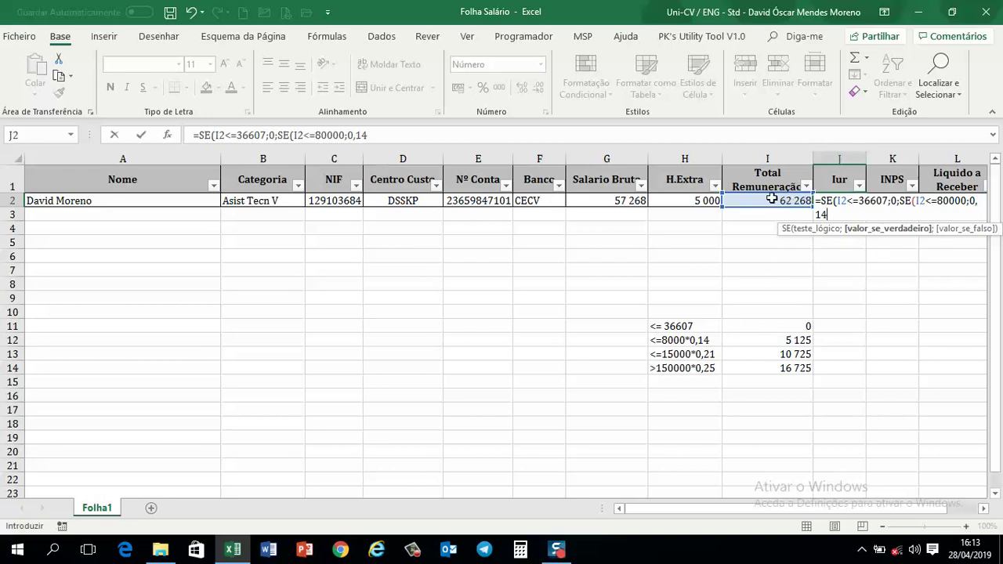
key("Return")
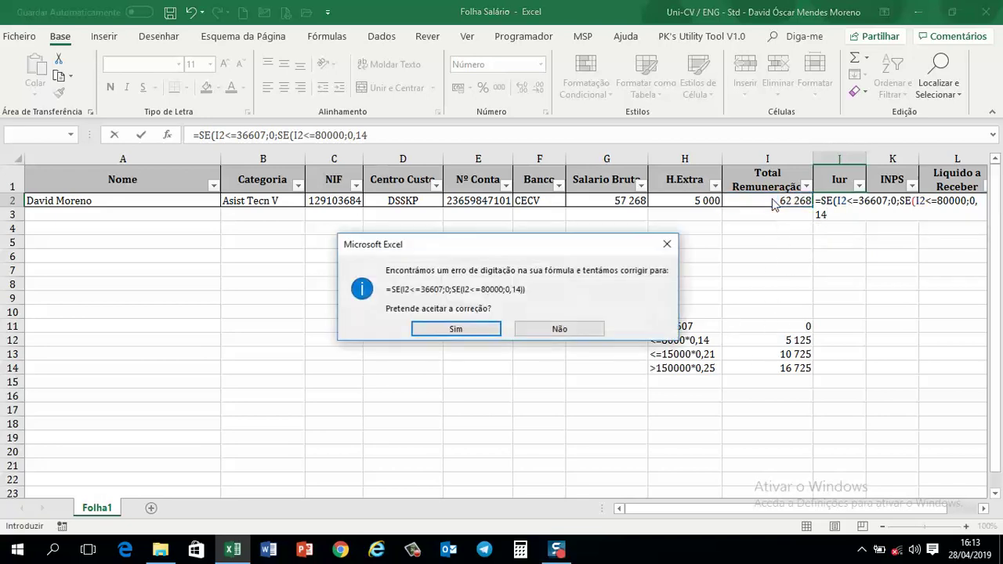
left_click(599, 329)
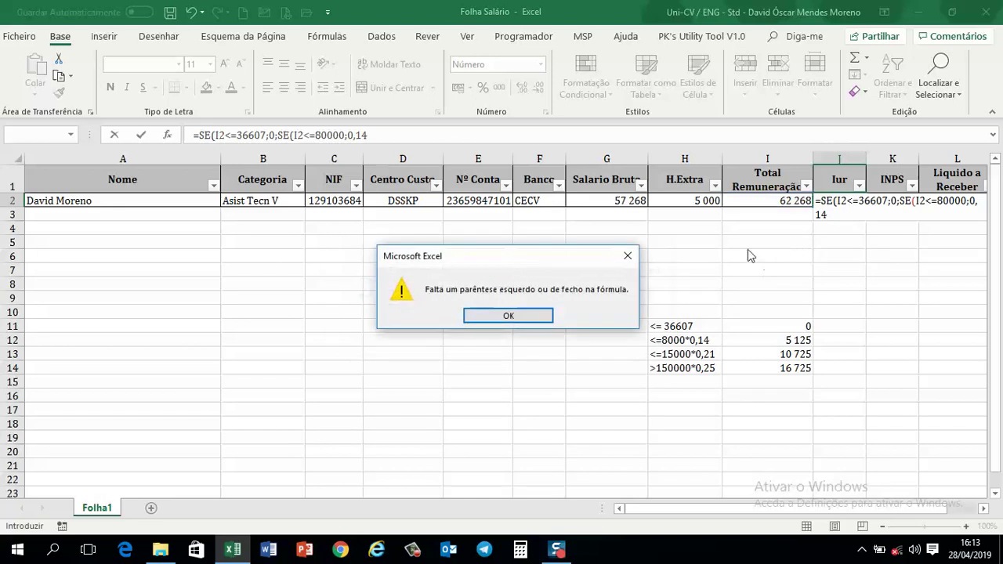
left_click(540, 316)
Complete the second SE's true value in the J2 formula as 0,14*I2-5125.
left_click(829, 214)
type("*")
left_click(786, 197)
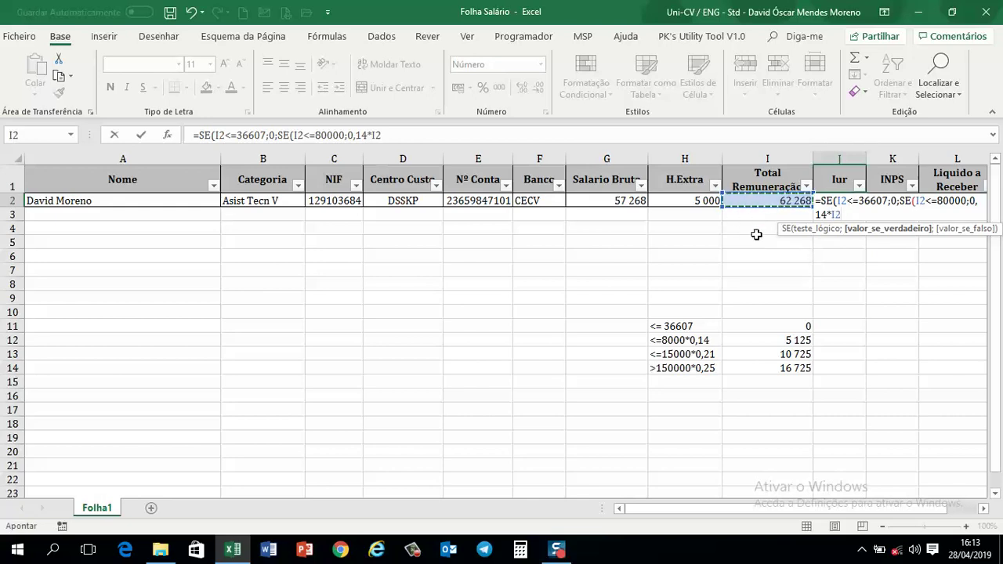
type("-5125")
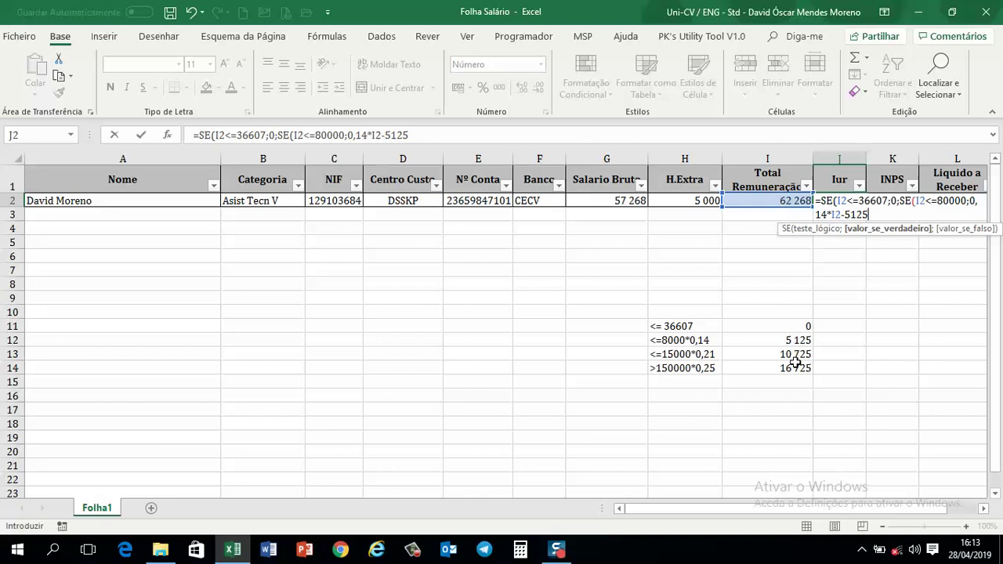
Nest a third SE as the false value in J2, with condition I2<=150000 and true value 0,21*I2-10725.
type(";se")
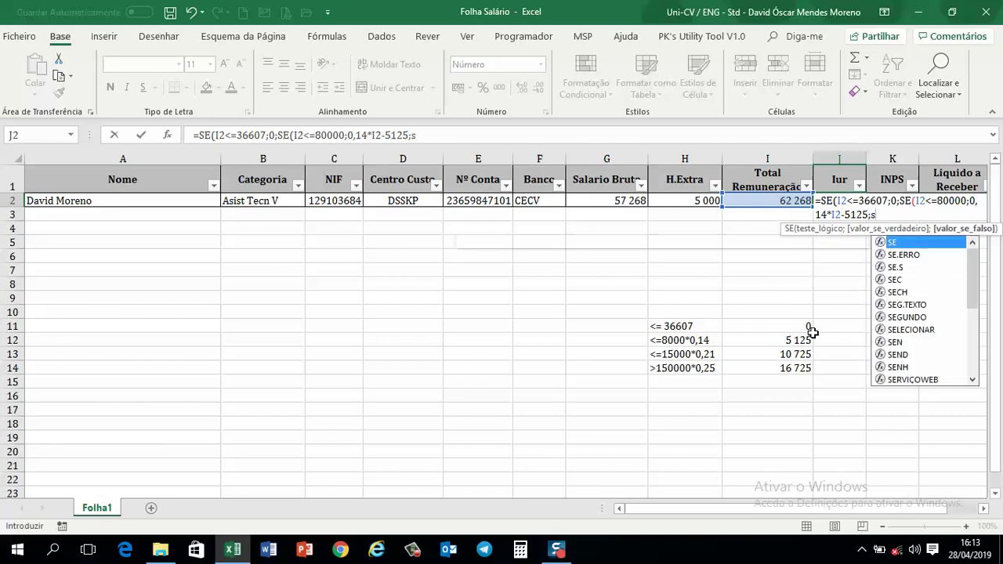
double_click(899, 242)
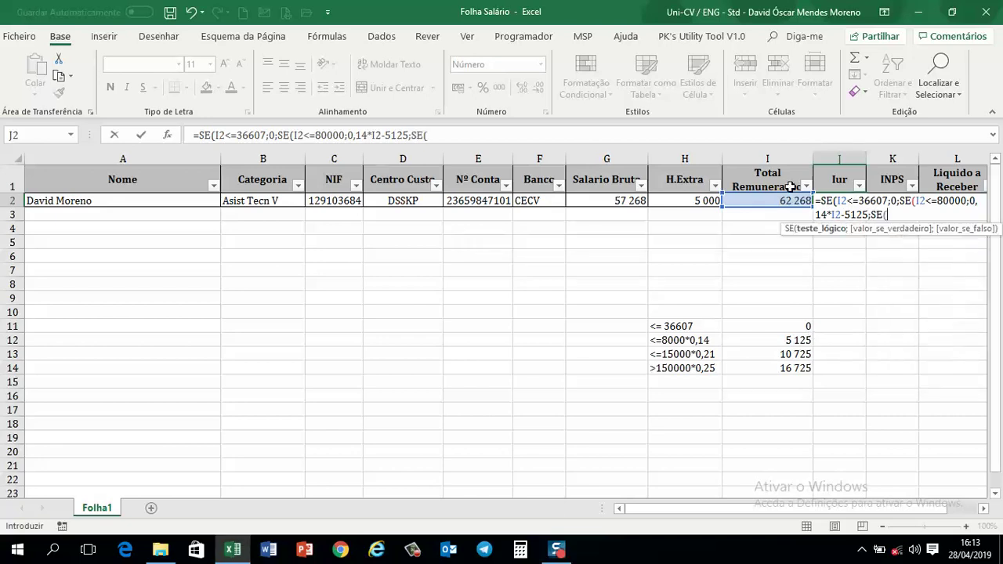
left_click(763, 199)
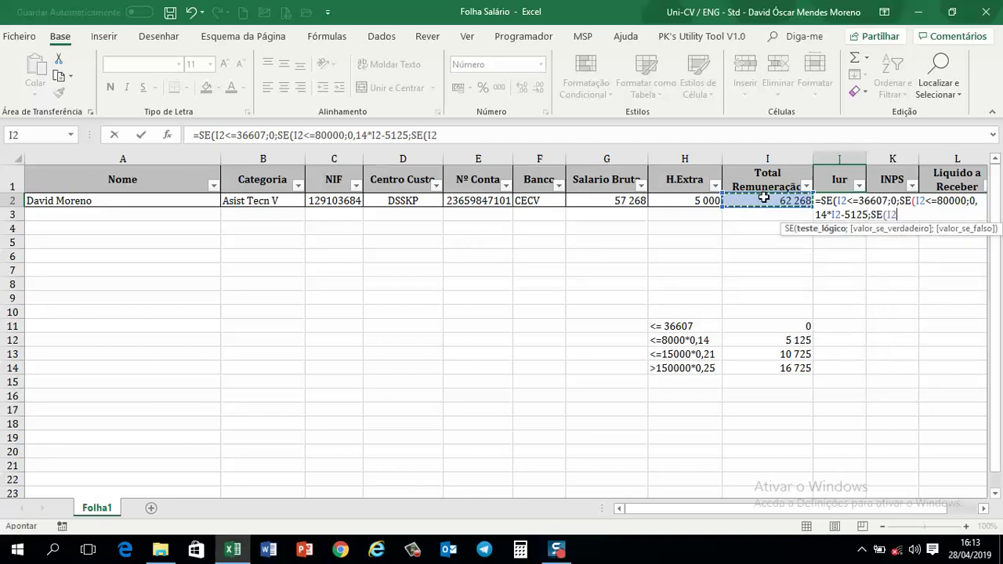
type("z")
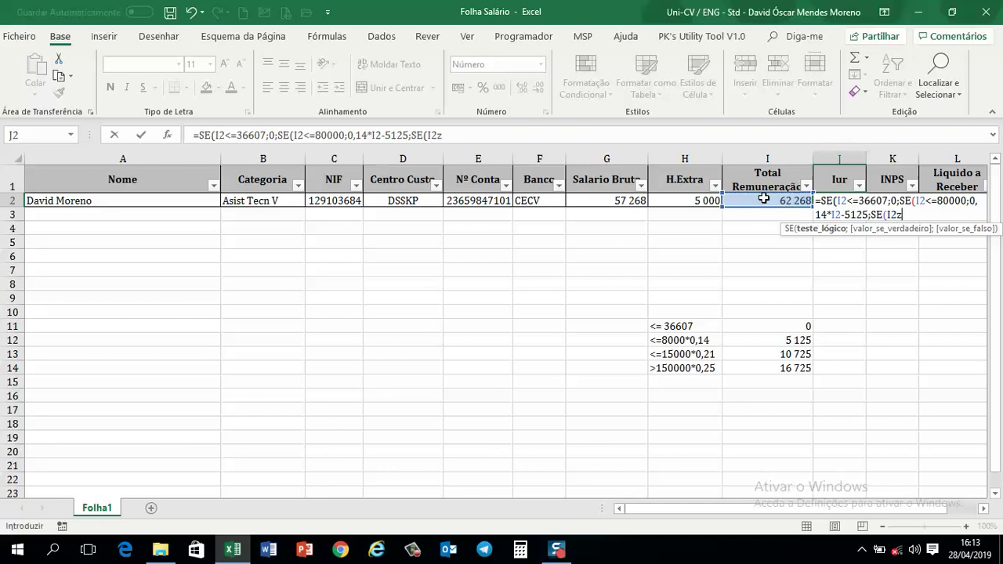
key("BackSpace")
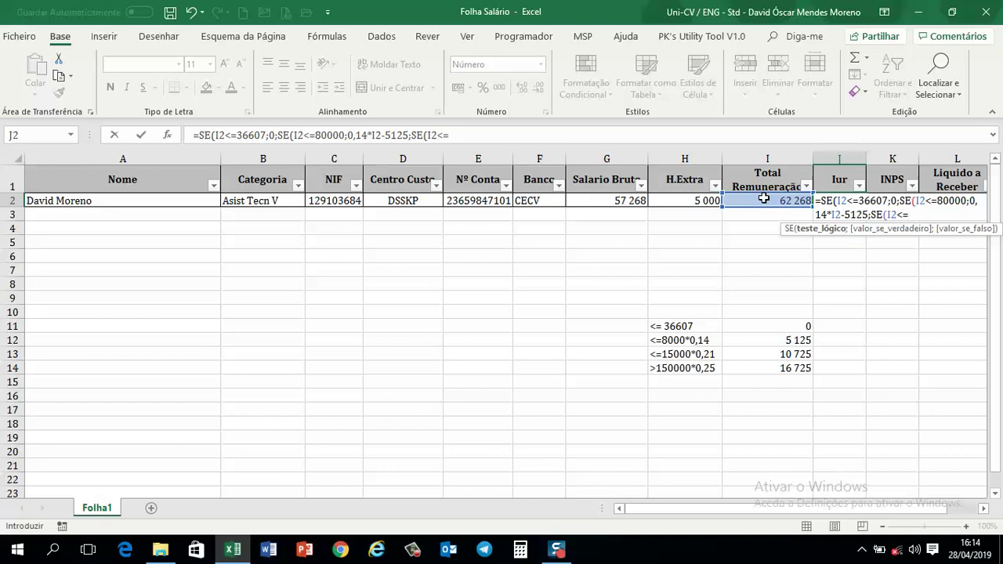
type("<=150000;0,21*")
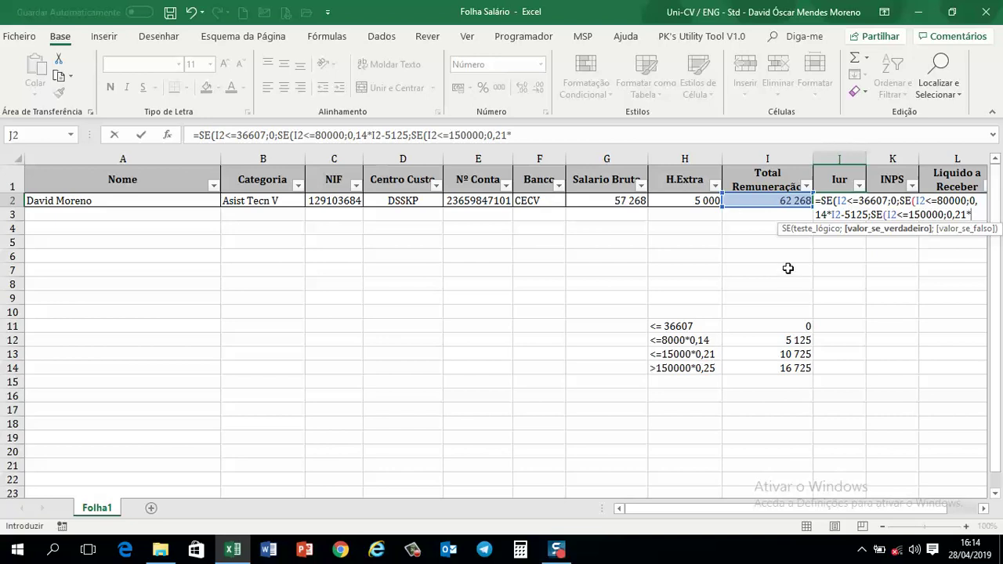
left_click(772, 200)
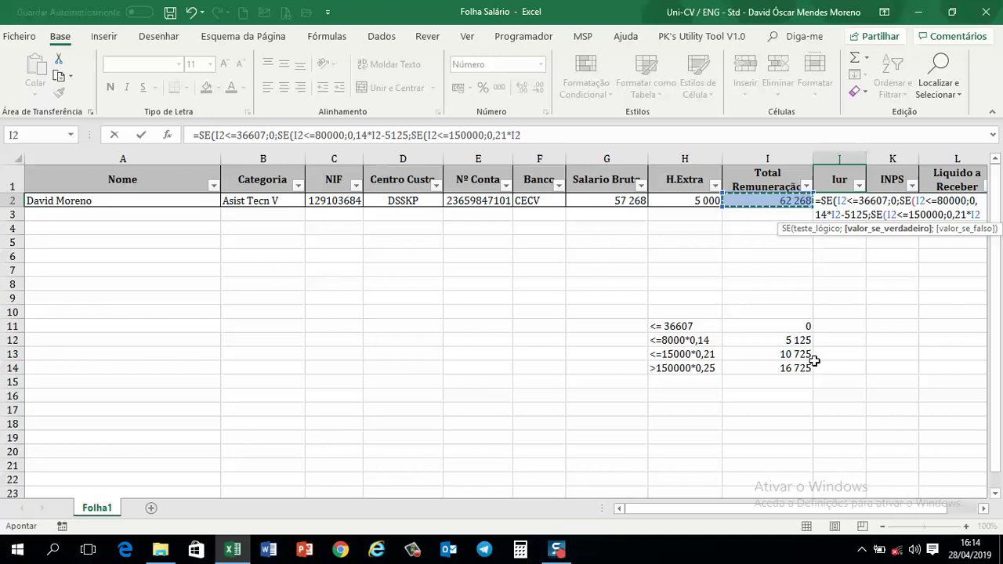
type("-10725")
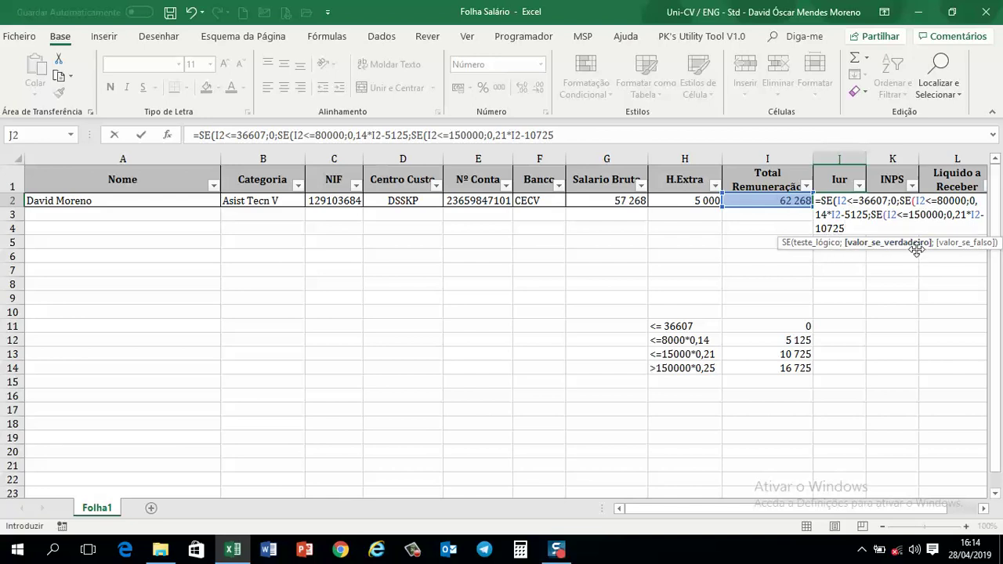
Set the last false value of the J2 formula to 0,25*I2-16725, close all parentheses and enter the formula.
type(";")
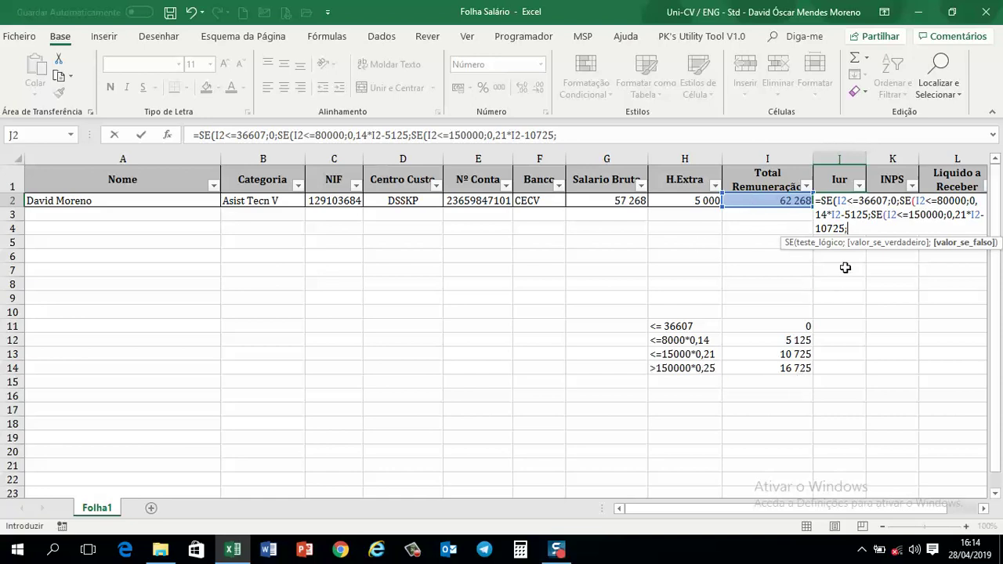
type(",25*")
left_click(767, 200)
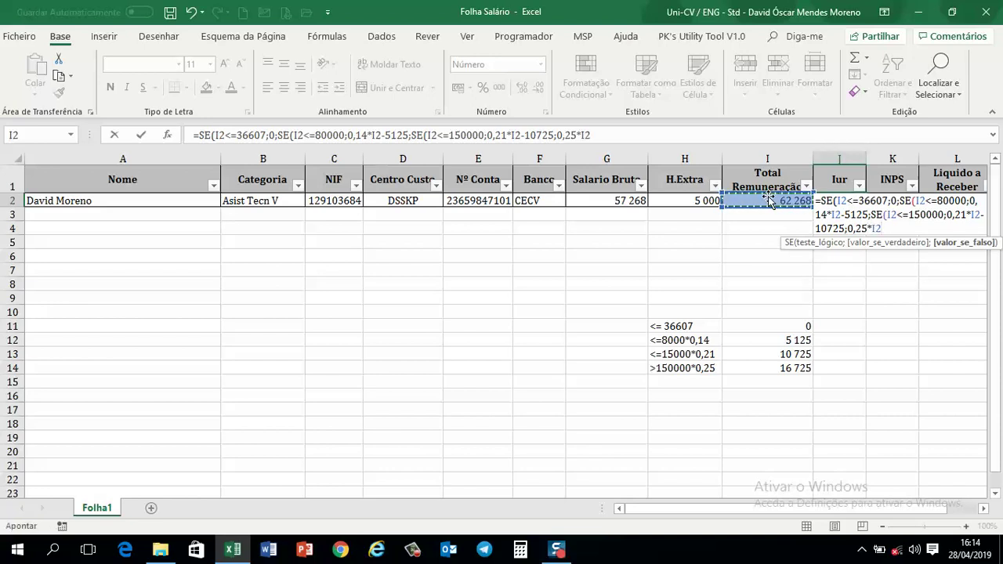
type("-16725")
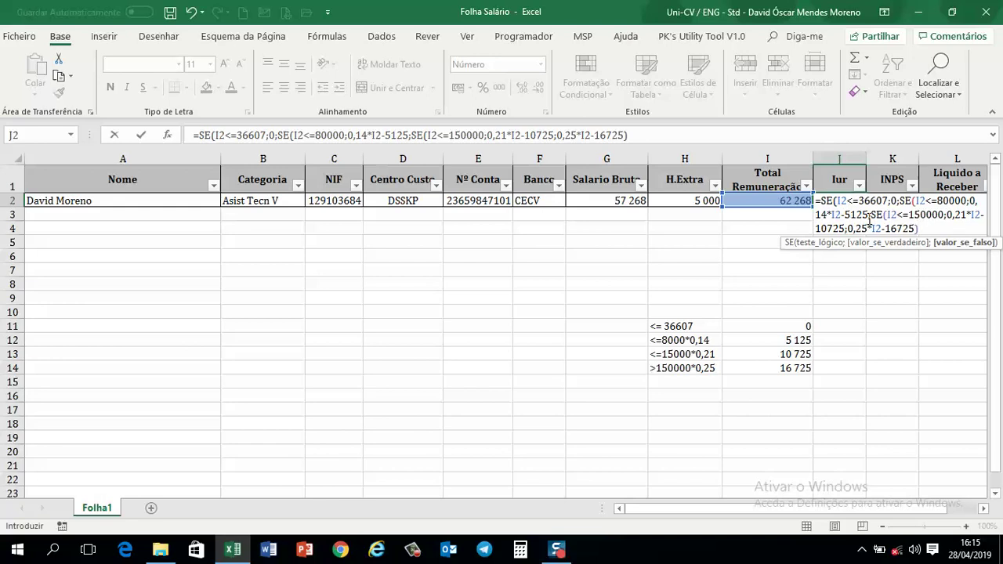
type("))")
key("Return")
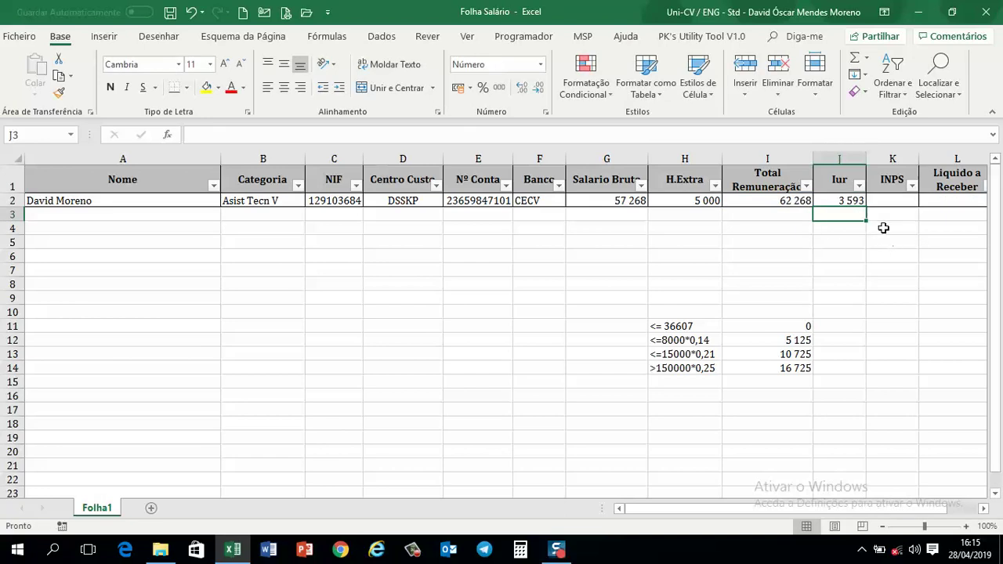
Test the Iur formula in J2 by clearing the H.Extra value in H2, and enter 5000 there again.
left_click(843, 195)
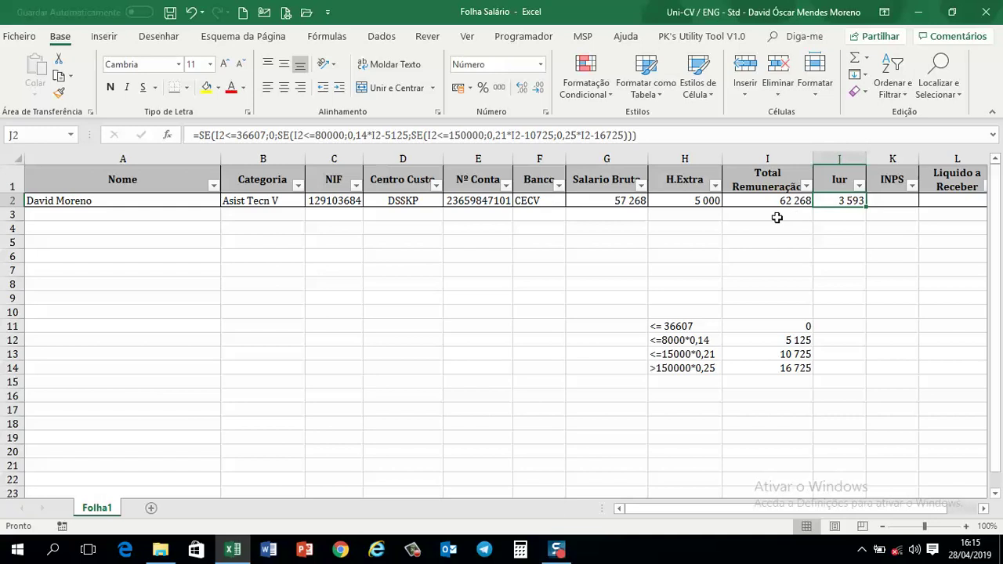
left_click(705, 203)
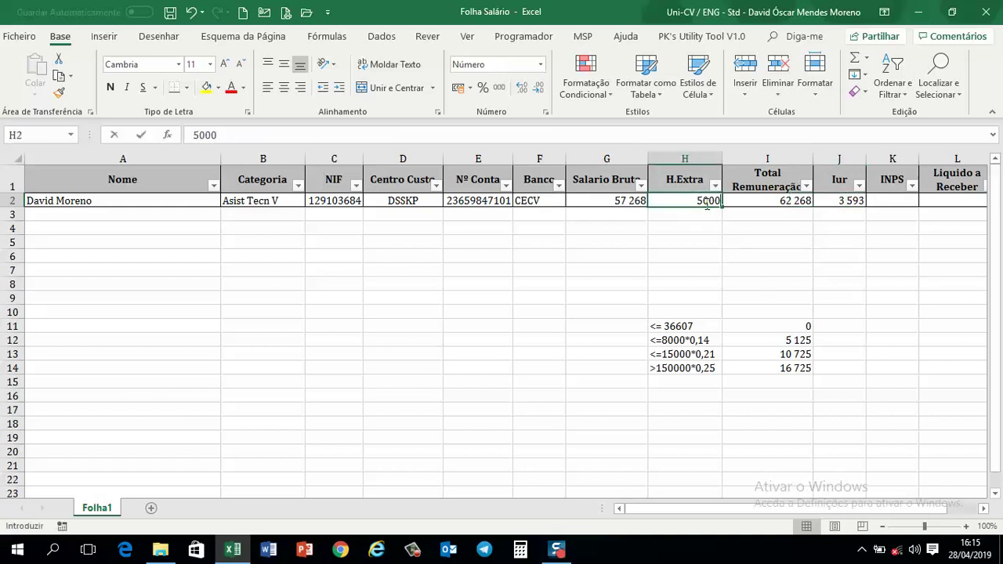
key("BackSpace")
key("Return")
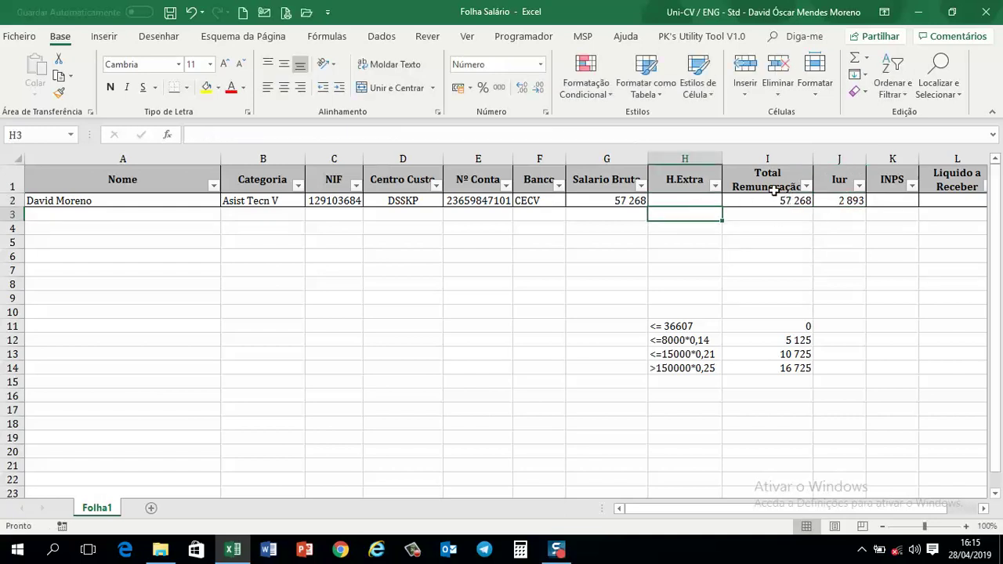
left_click(840, 201)
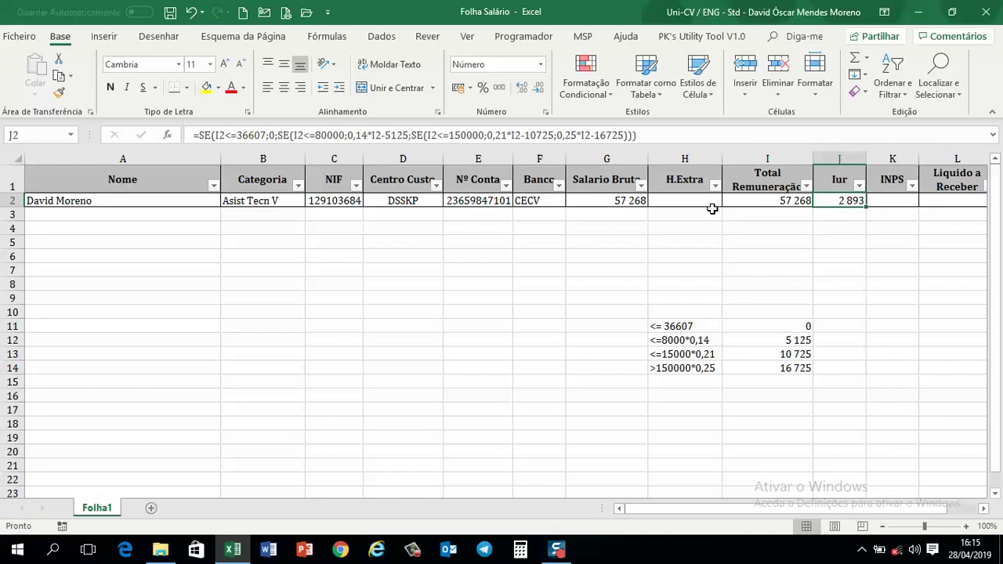
left_click(708, 203)
type("5000")
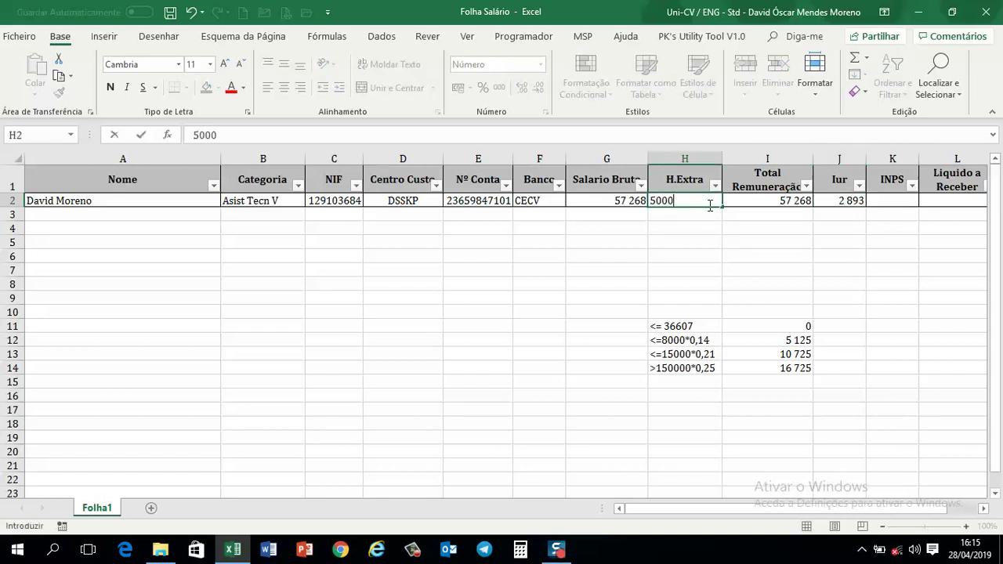
Calculate the INPS contribution in K2 with the formula =I2*0,08 and check it.
left_click(896, 208)
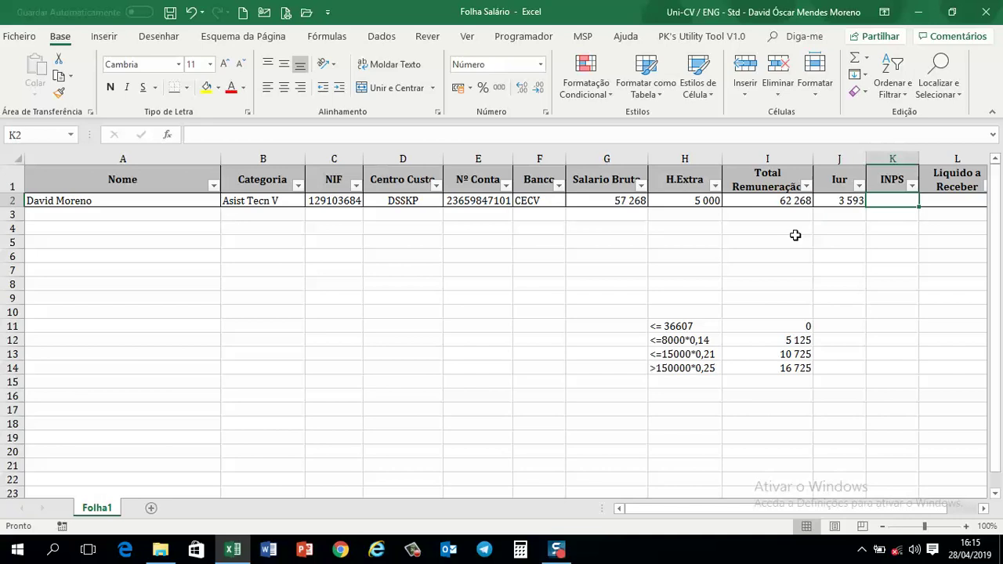
type("=")
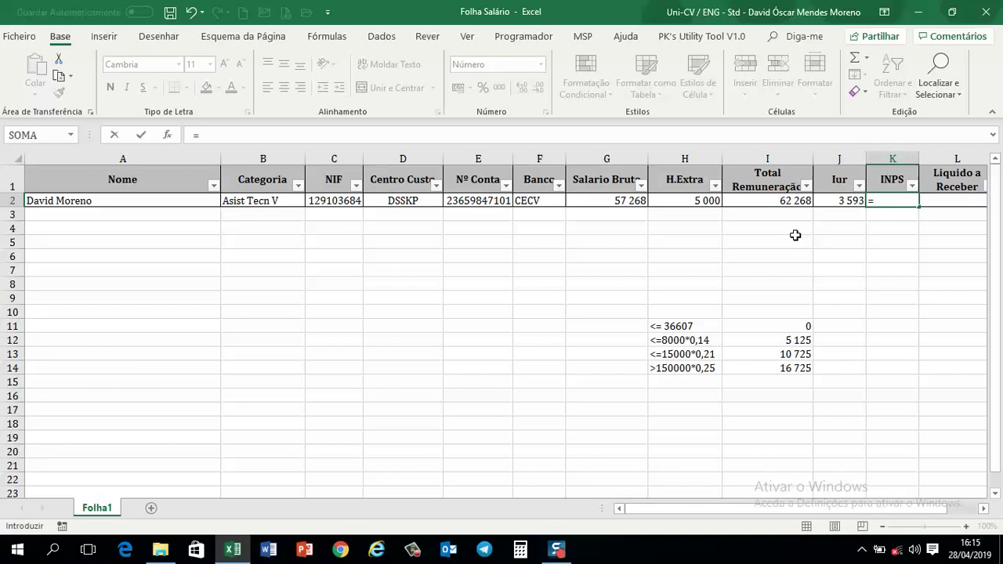
left_click(799, 202)
type("*")
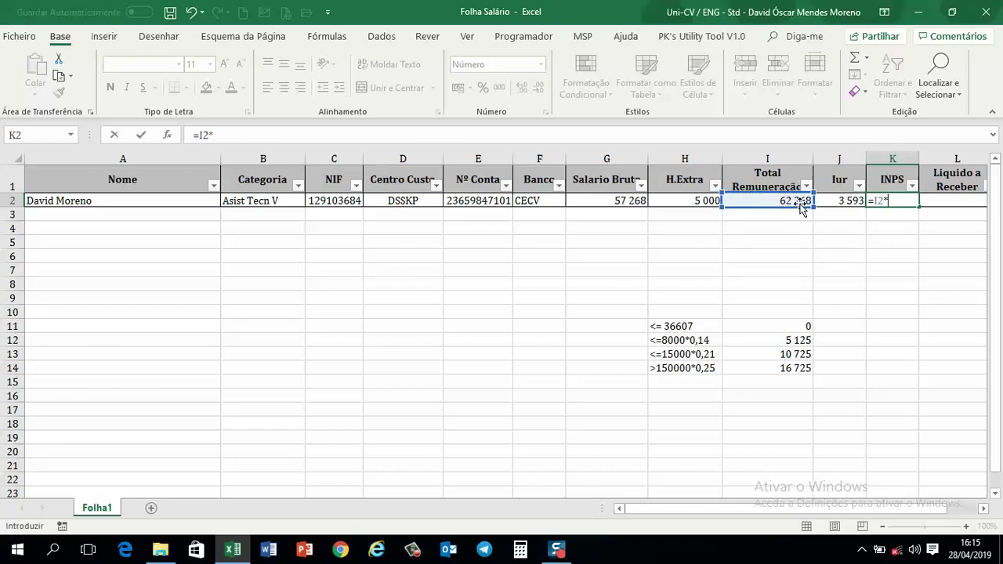
type("8%")
key("BackSpace")
key("BackSpace")
type("0,08")
key("Return")
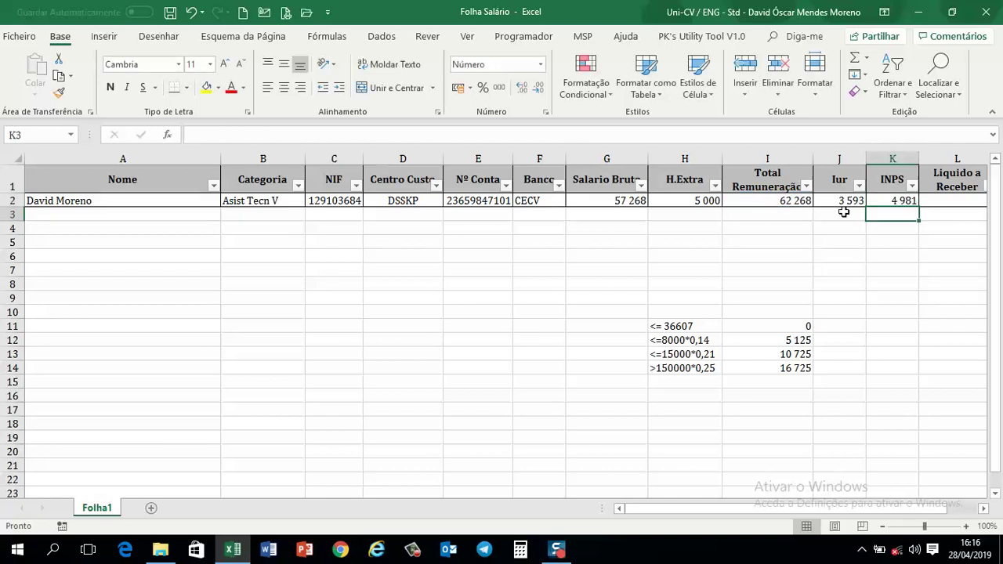
left_click(872, 200)
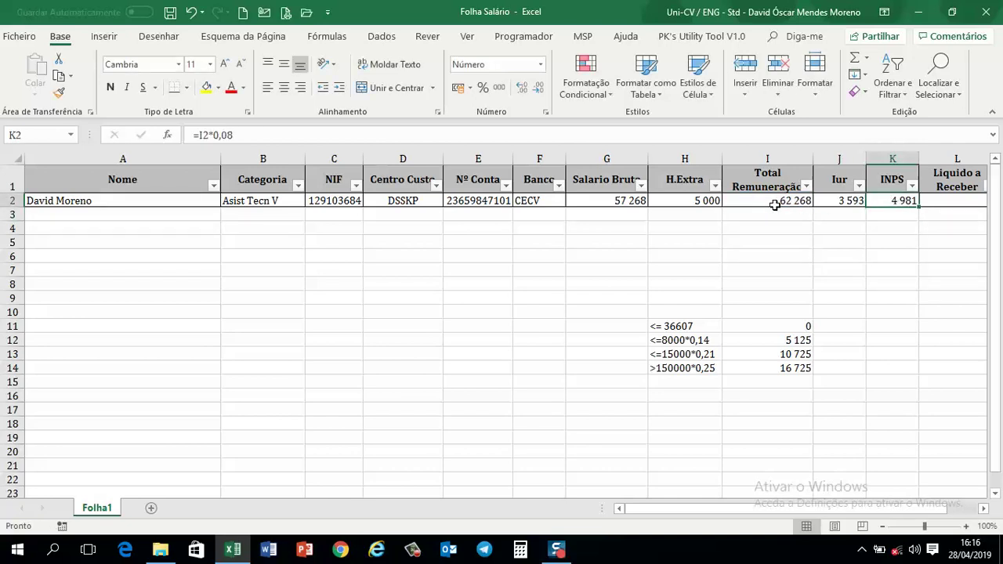
Calculate the net pay in L2 under Liquido a Receber with the formula +I2-J2-K2.
left_click(937, 201)
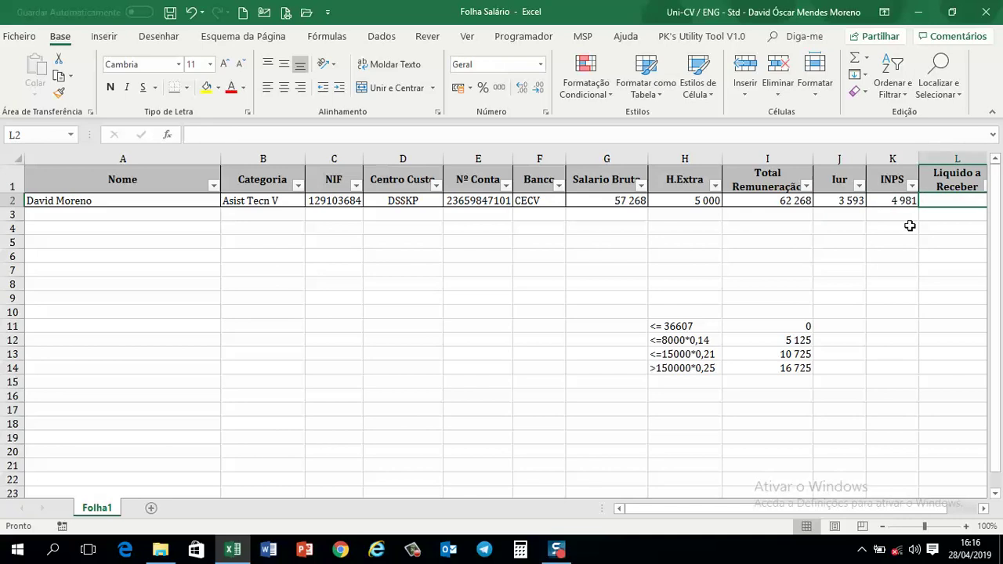
type("+")
left_click(572, 200)
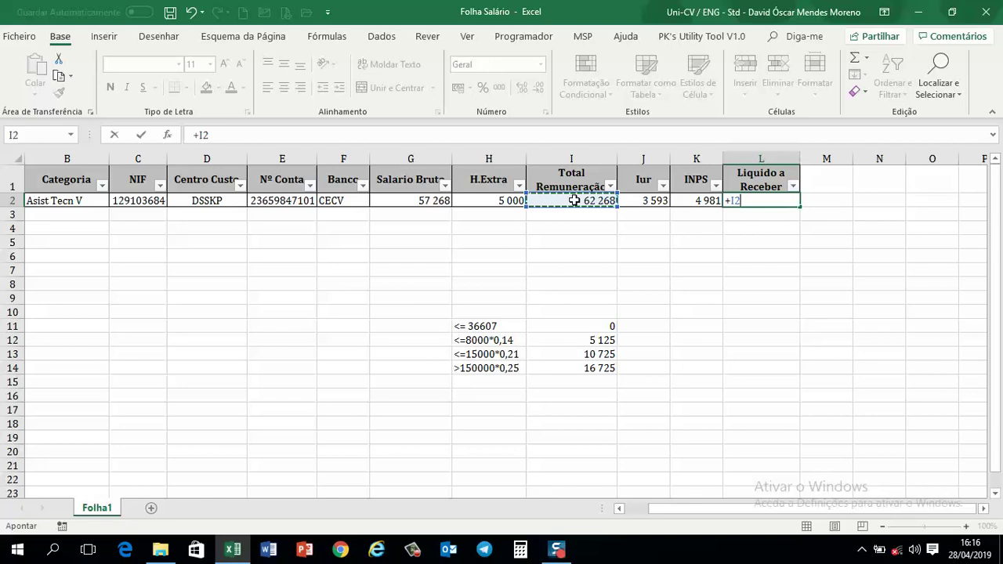
type("-")
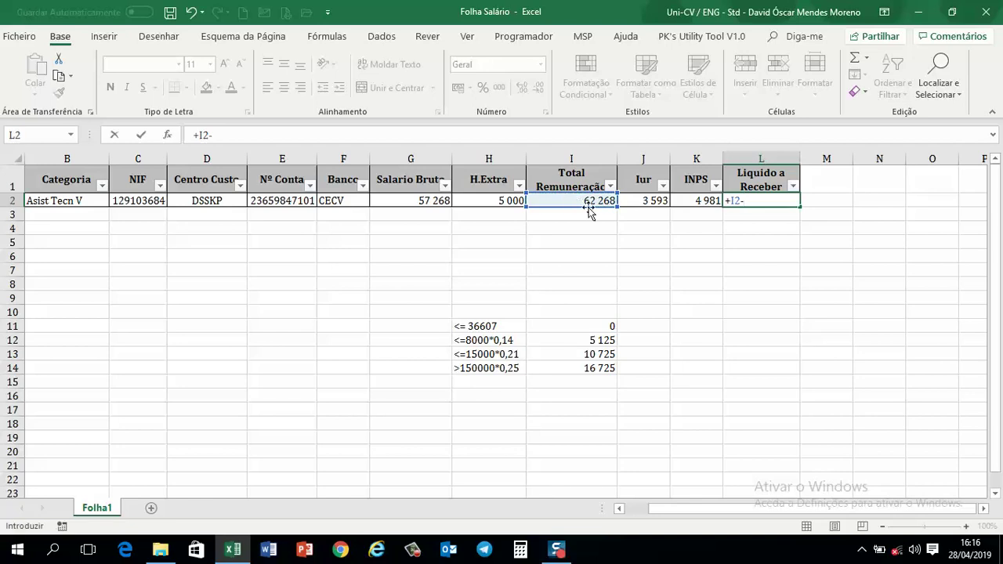
left_click(647, 202)
type("-")
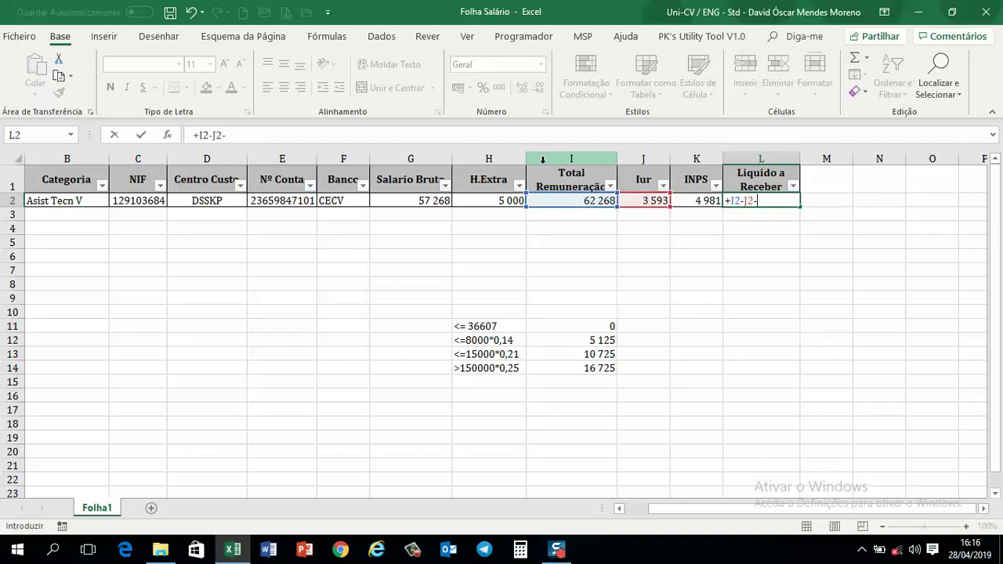
left_click(694, 202)
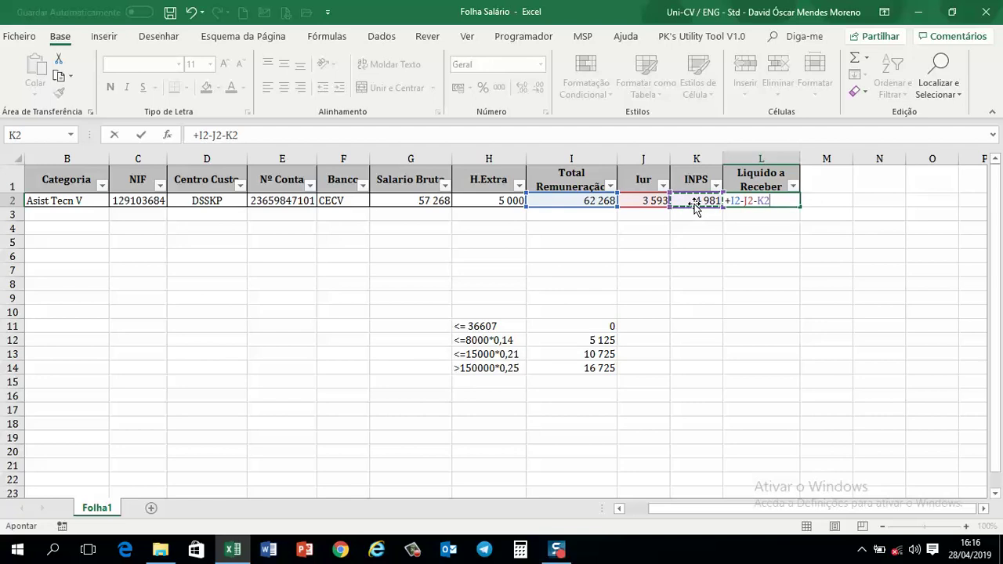
key("Return")
left_click_drag(729, 508, 708, 508)
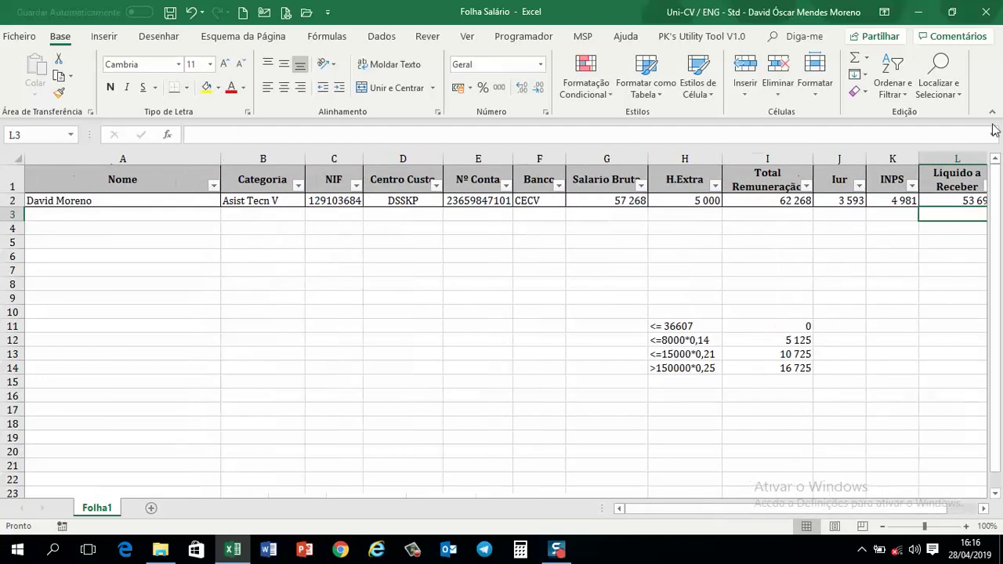
left_click(984, 510)
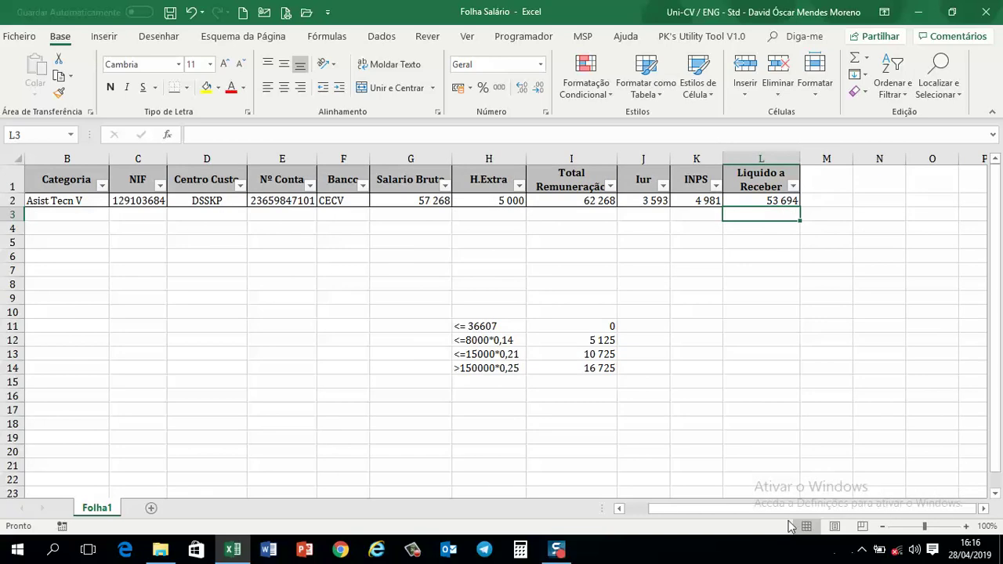
left_click_drag(757, 510, 741, 513)
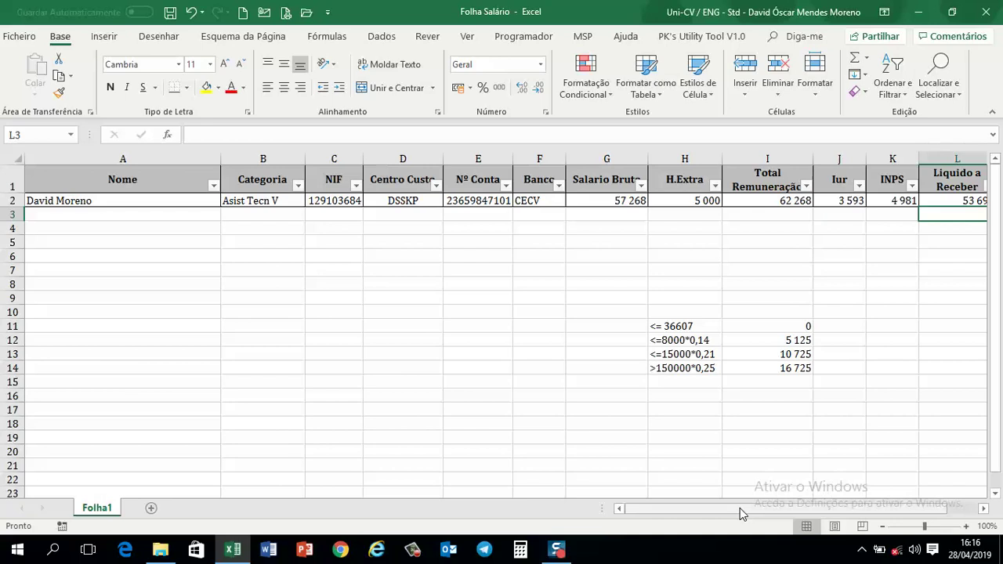
left_click(840, 202)
left_click(883, 203)
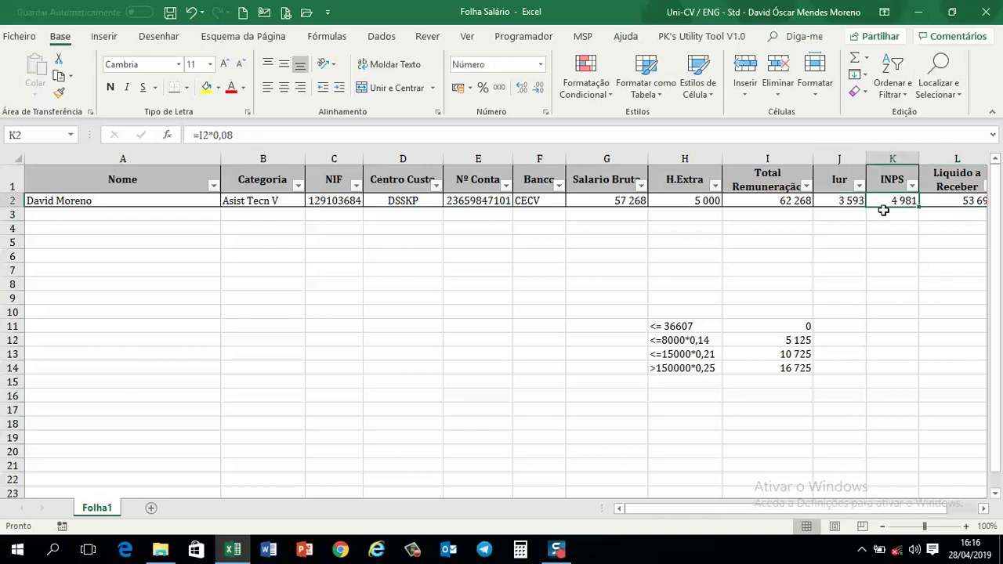
Hide the gridlines (Linhas de Grelha) on the Folha1 sheet.
left_click(466, 38)
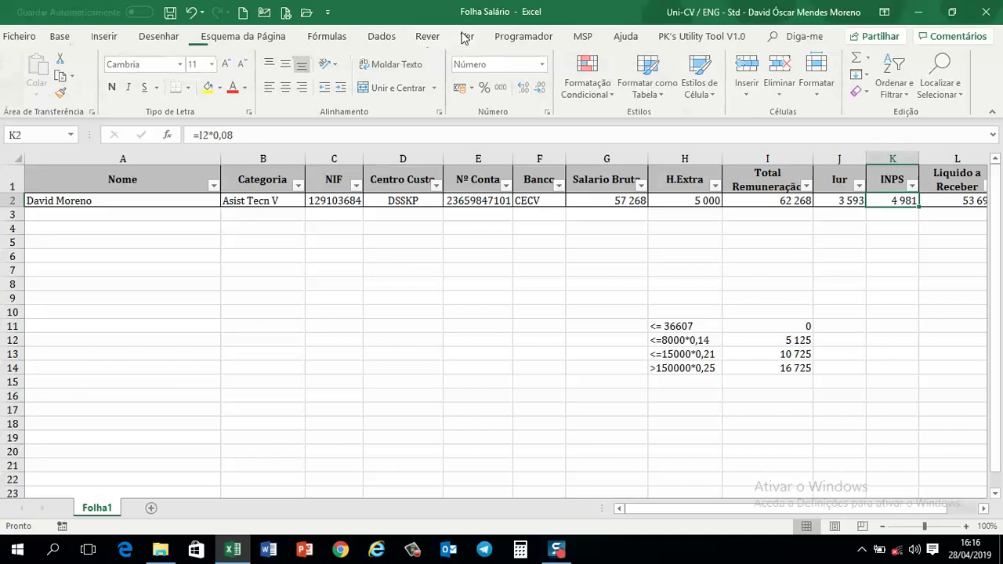
left_click(238, 88)
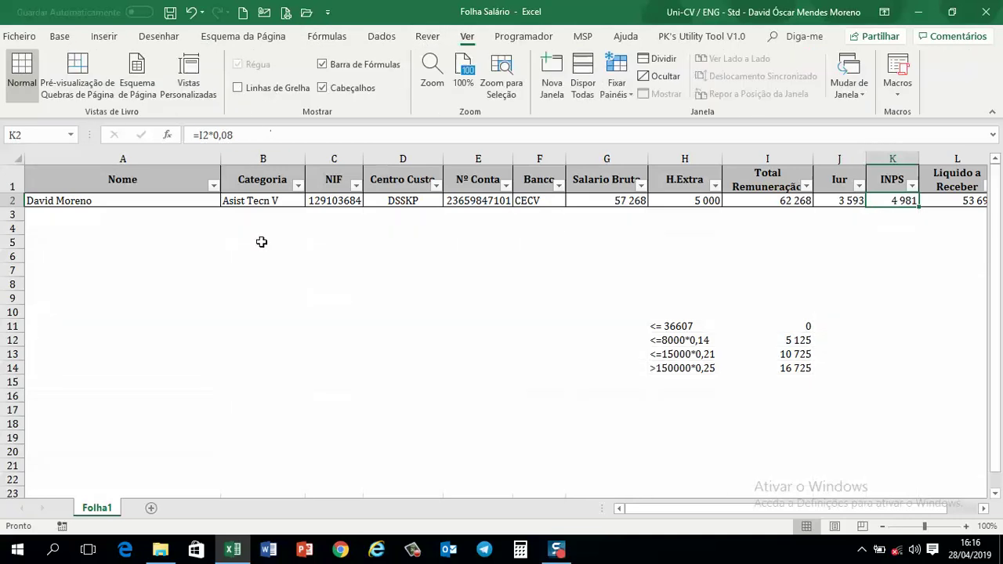